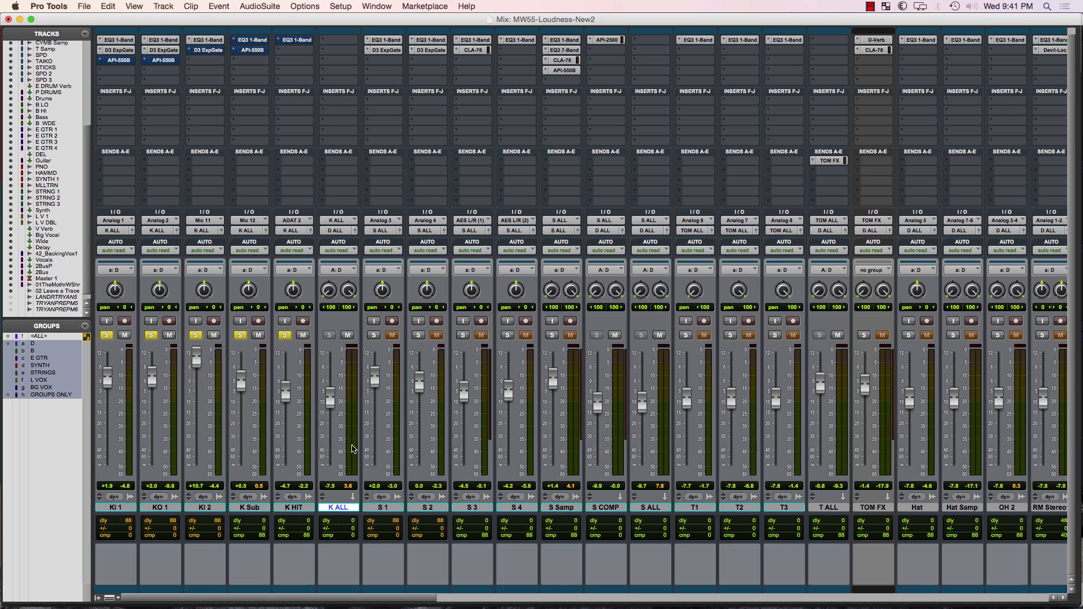
# - Play the session while viewing the mixer with narrow channel strips, and restore the regular strip width
pyautogui.press('ctrl+alt+super+m')
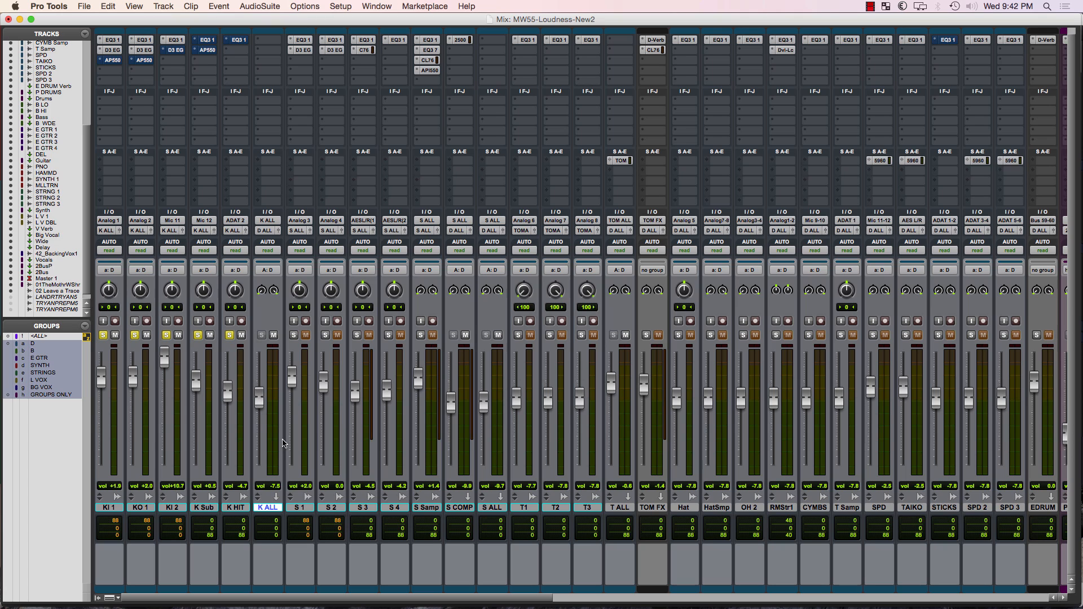
pyautogui.press('space')
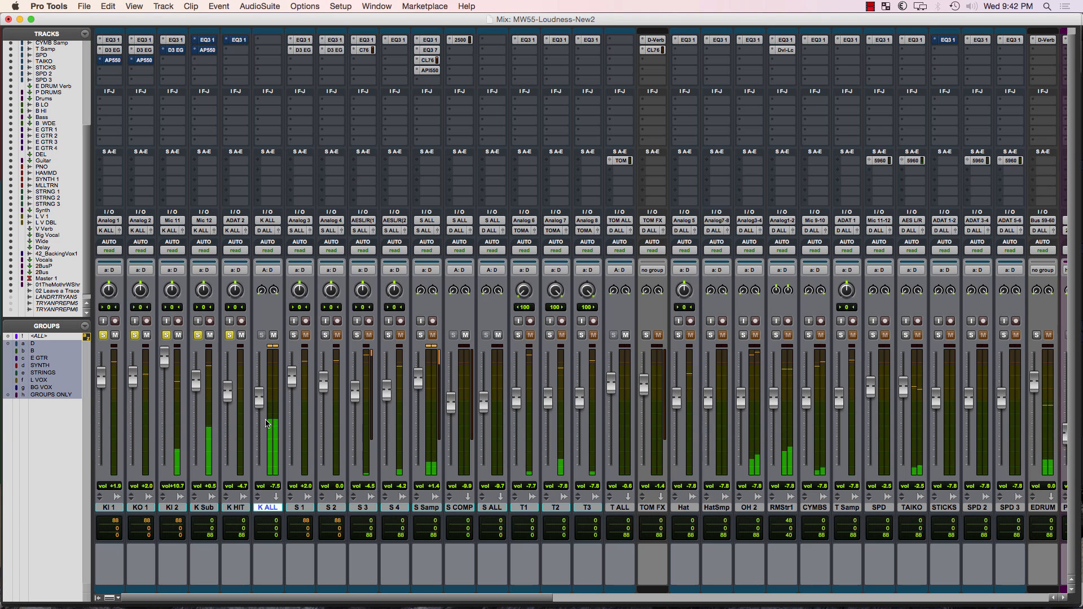
pyautogui.press('ctrl+alt+super+m')
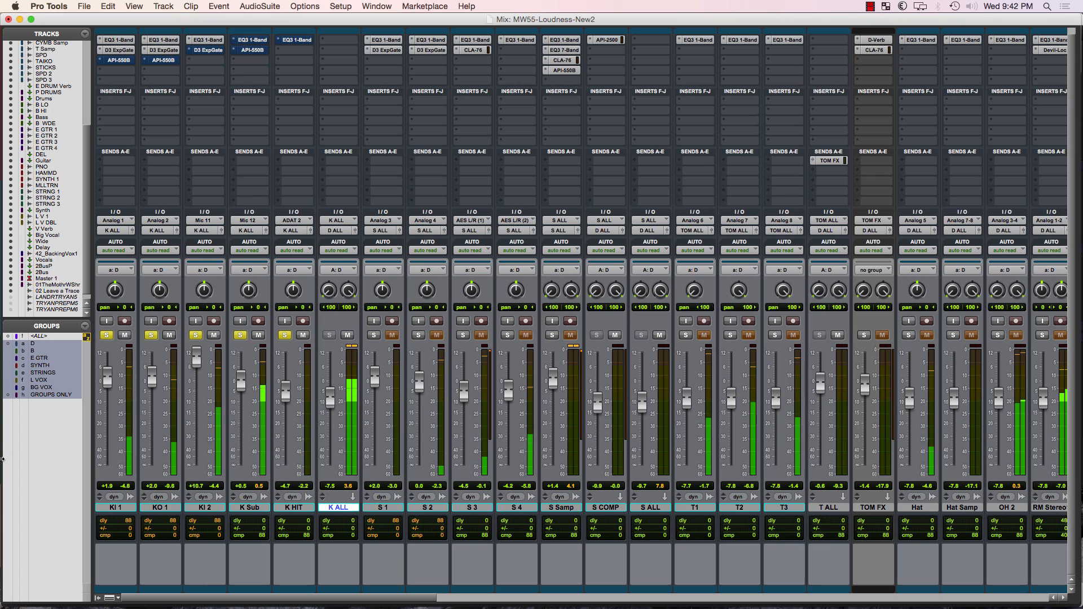
# - Select the kick tracks from KI 1 through K ALL and increase their track height in the Edit window
pyautogui.doubleClick(92, 384)
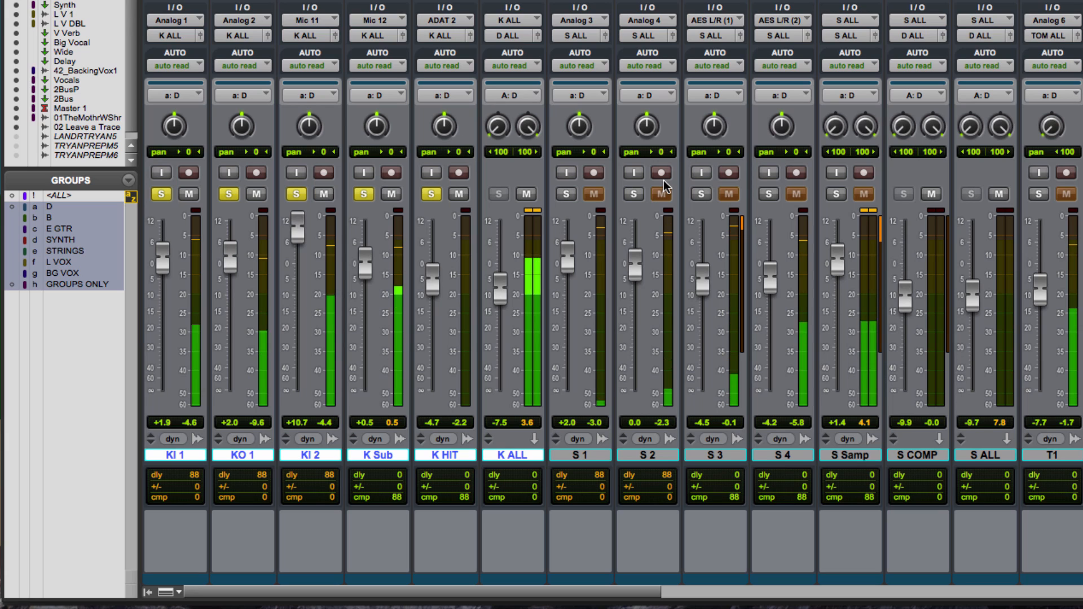
pyautogui.click(514, 455)
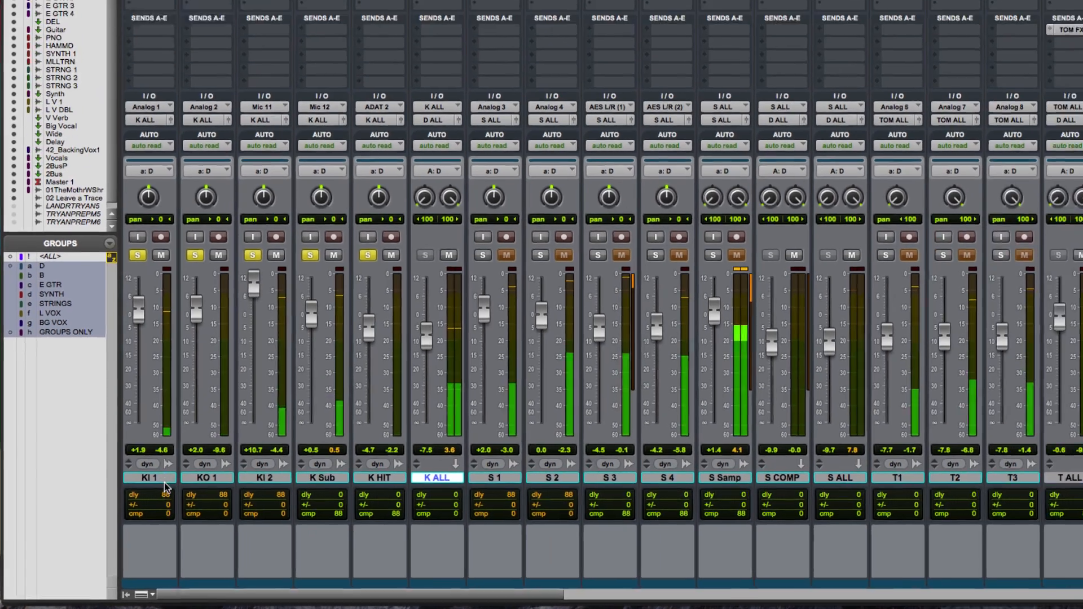
pyautogui.keyDown('shift'); pyautogui.click(189, 456); pyautogui.keyUp('shift')
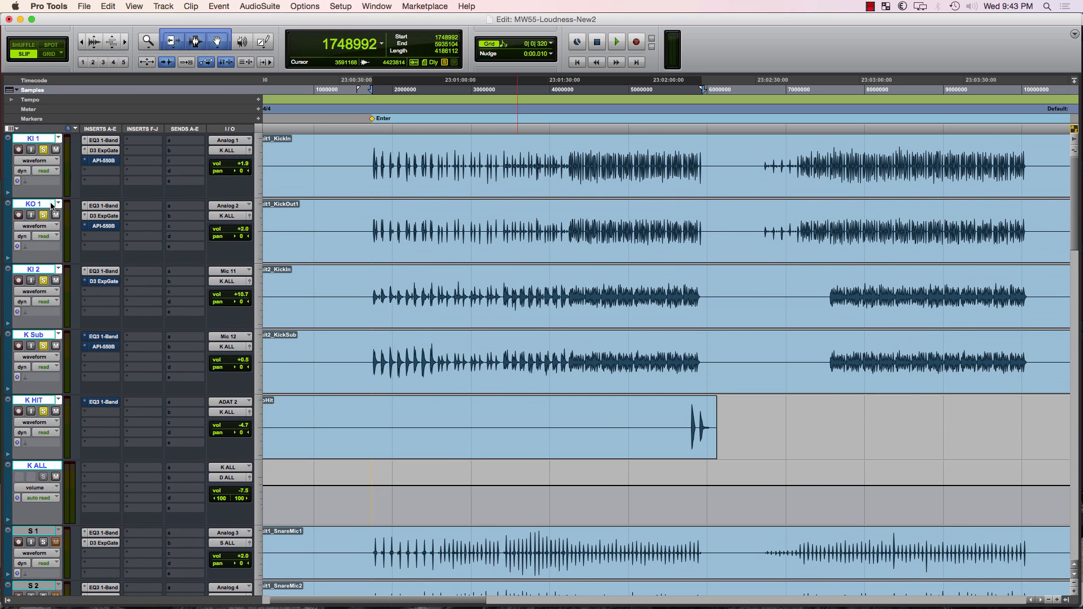
pyautogui.hotkey('ctrl', 'Up')
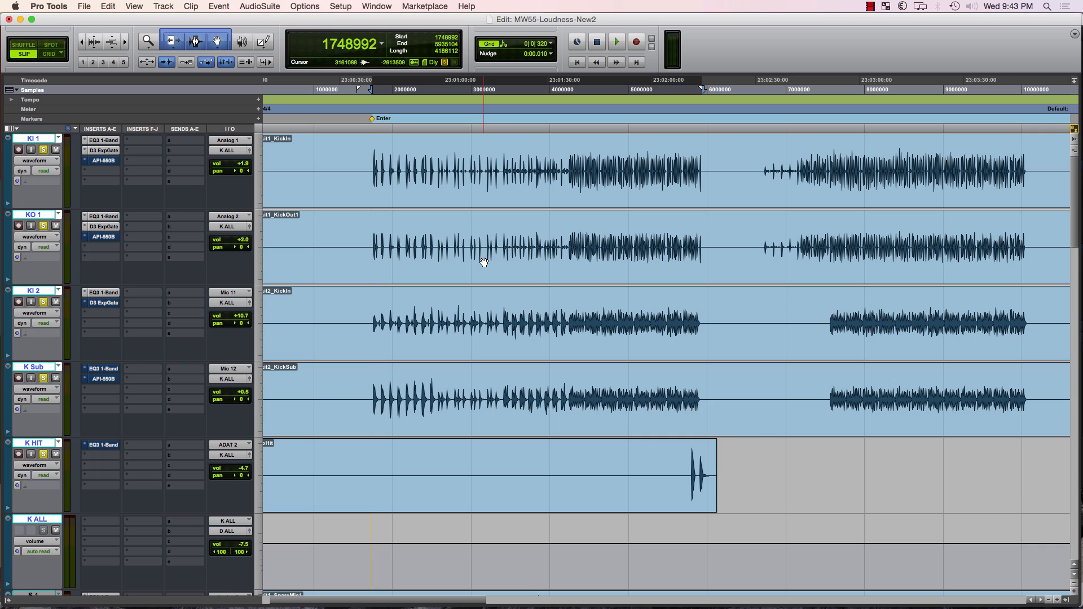
# - Select the opening kick passage on the KI 1 track only, from the Enter marker for about 1670144 samples
pyautogui.click(522, 210)
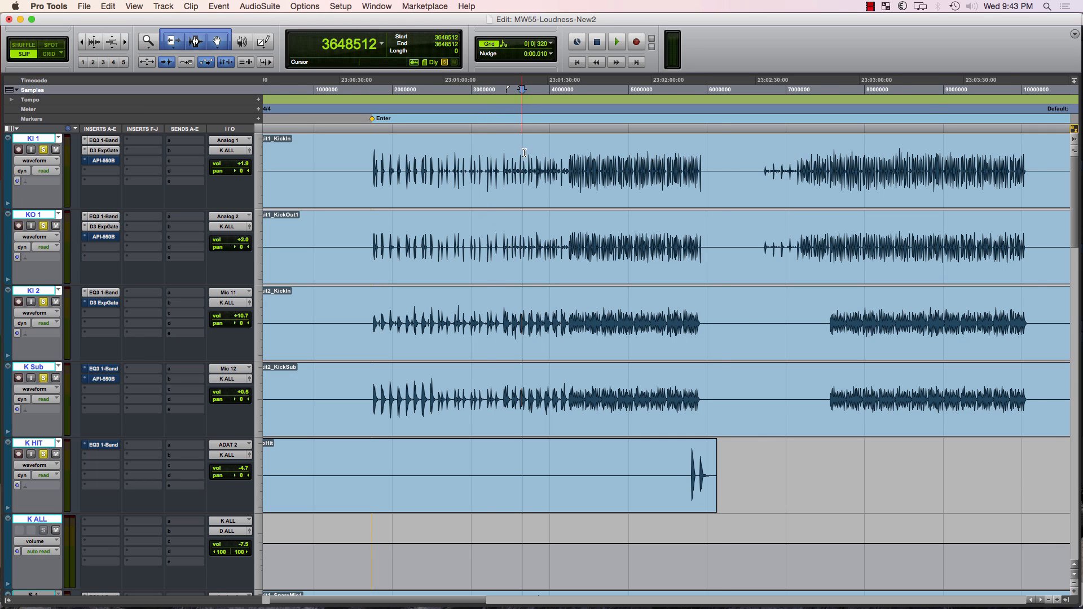
pyautogui.press('super+bracketright')
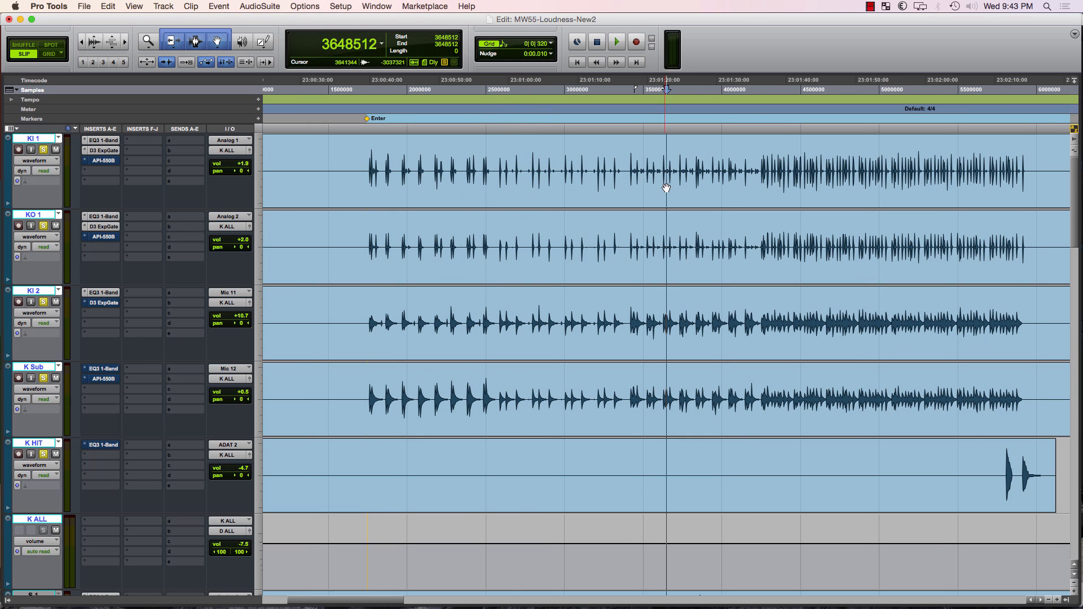
pyautogui.moveTo(760, 170); pyautogui.dragTo(367, 280)
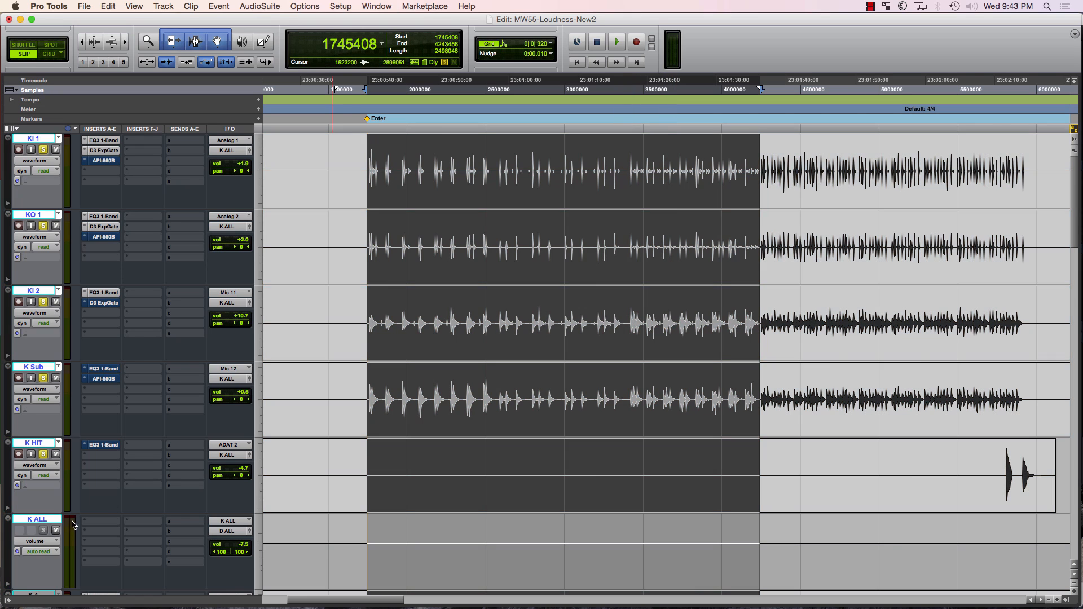
pyautogui.click(384, 169)
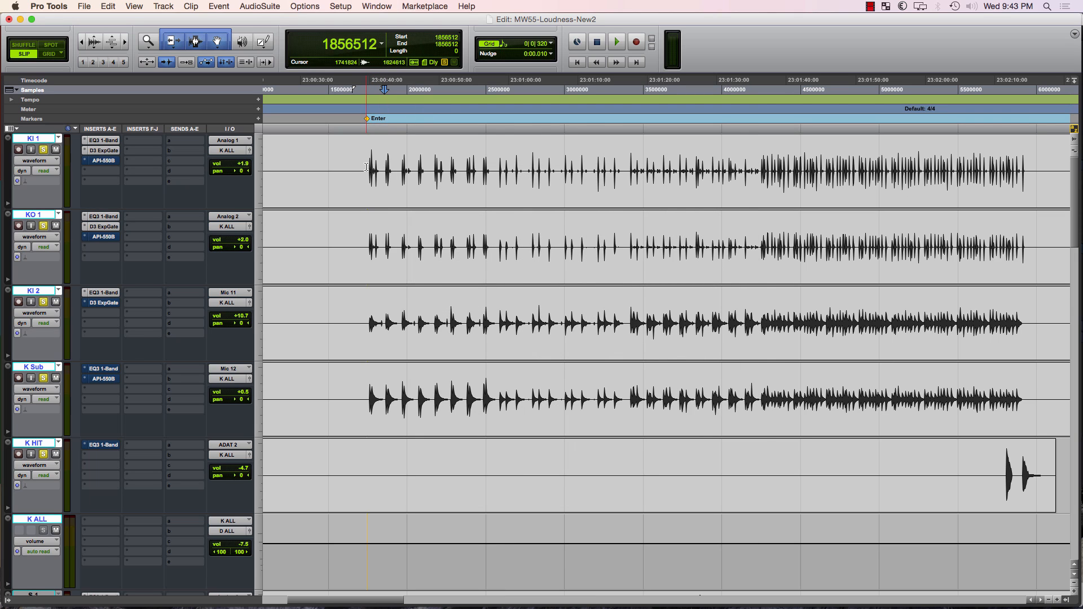
pyautogui.click(367, 167)
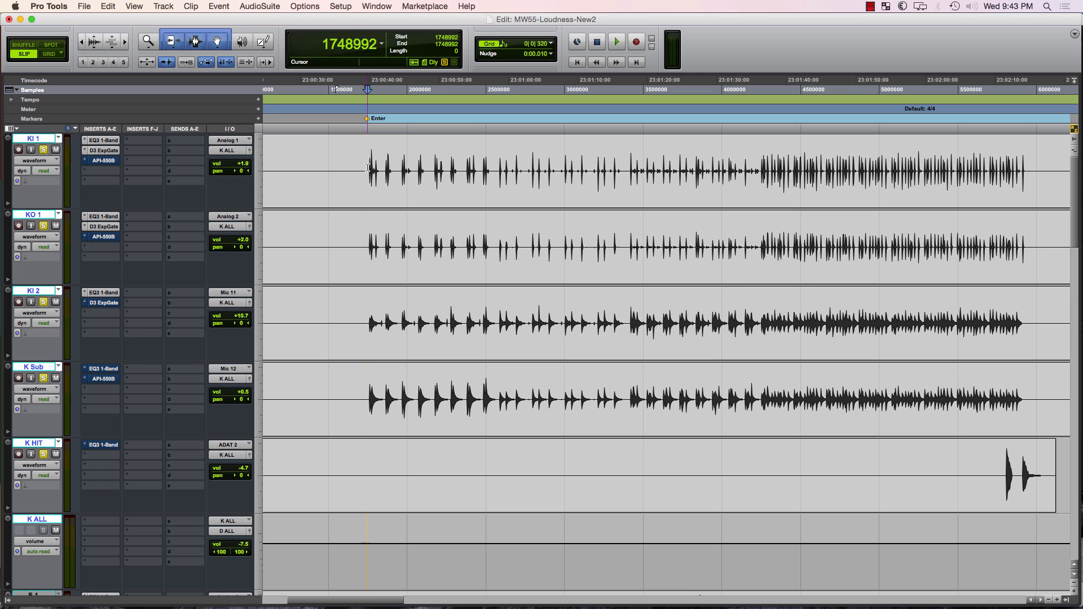
pyautogui.moveTo(367, 167); pyautogui.dragTo(629, 159)
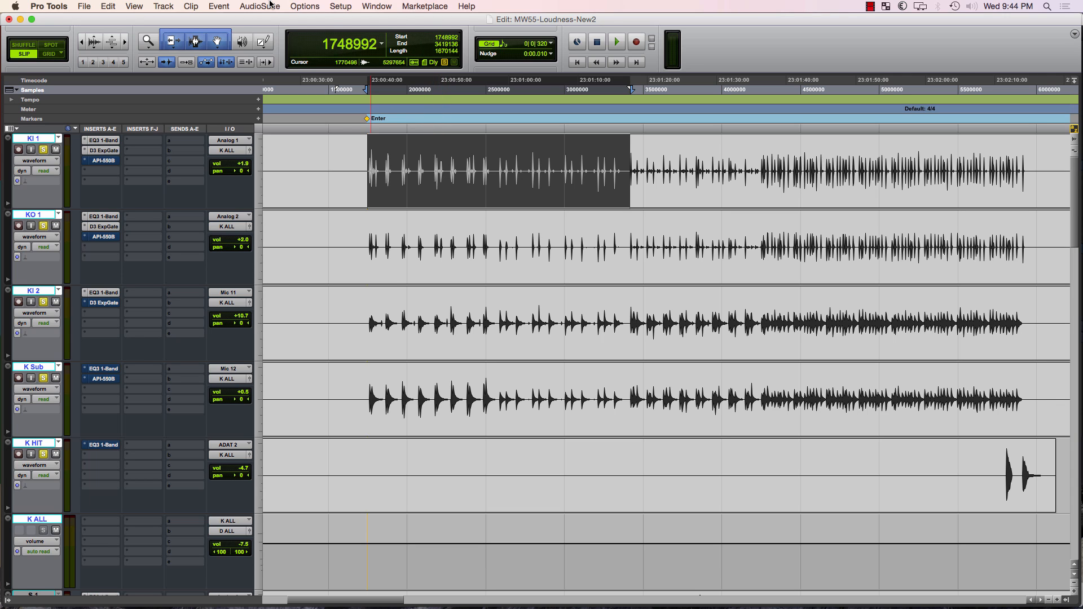
# - Open Strip Silence for the KI 1 selection, try stripping it at -48 dB and 500 msec, and undo the strip
pyautogui.click(292, 5)
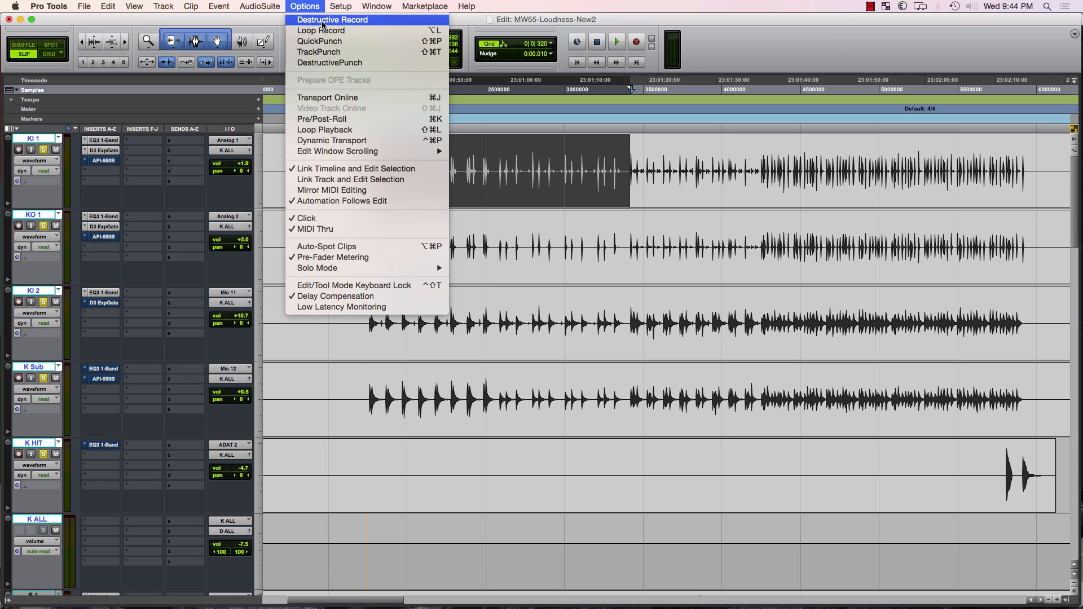
pyautogui.click(267, 22)
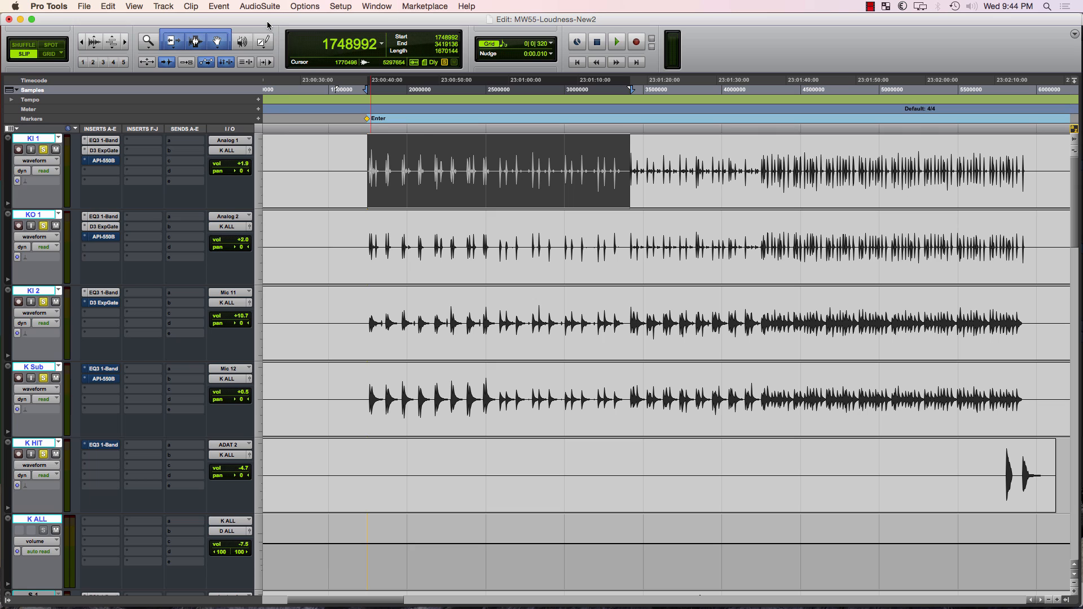
pyautogui.press('super+u')
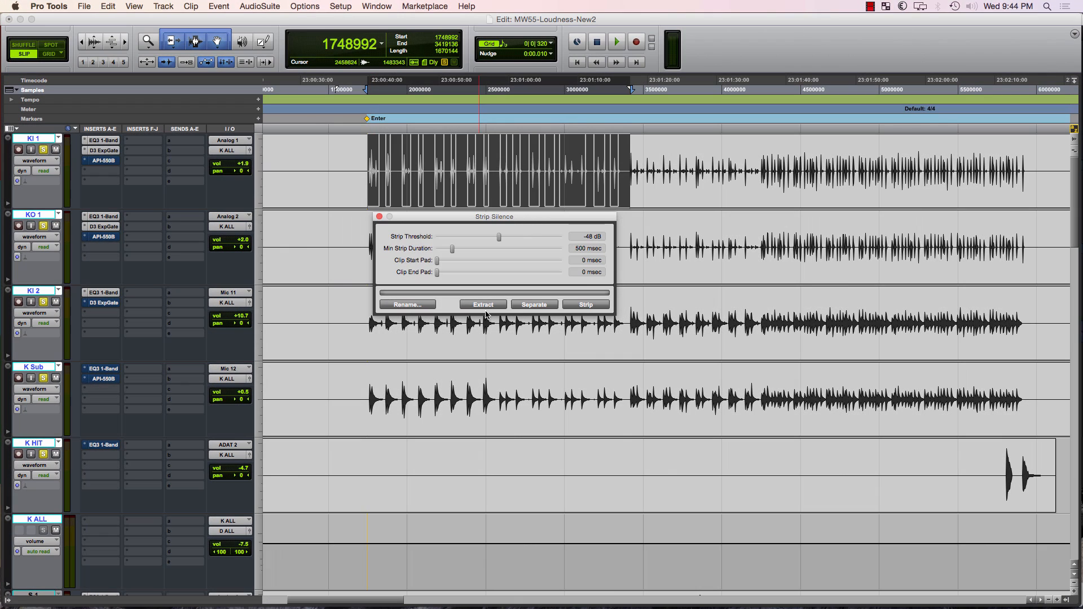
pyautogui.click(584, 307)
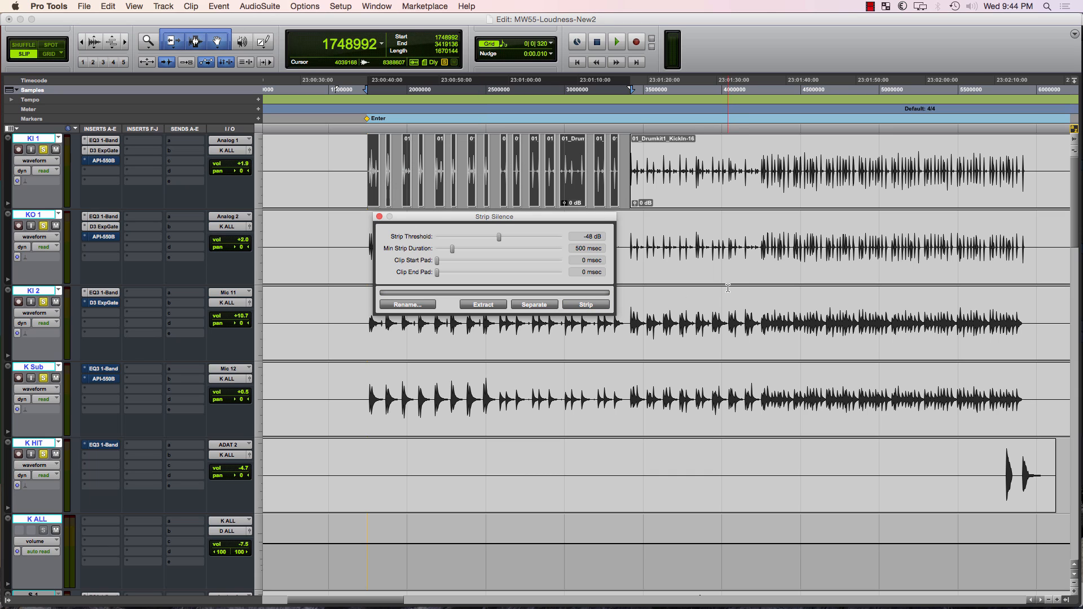
pyautogui.press('super+z')
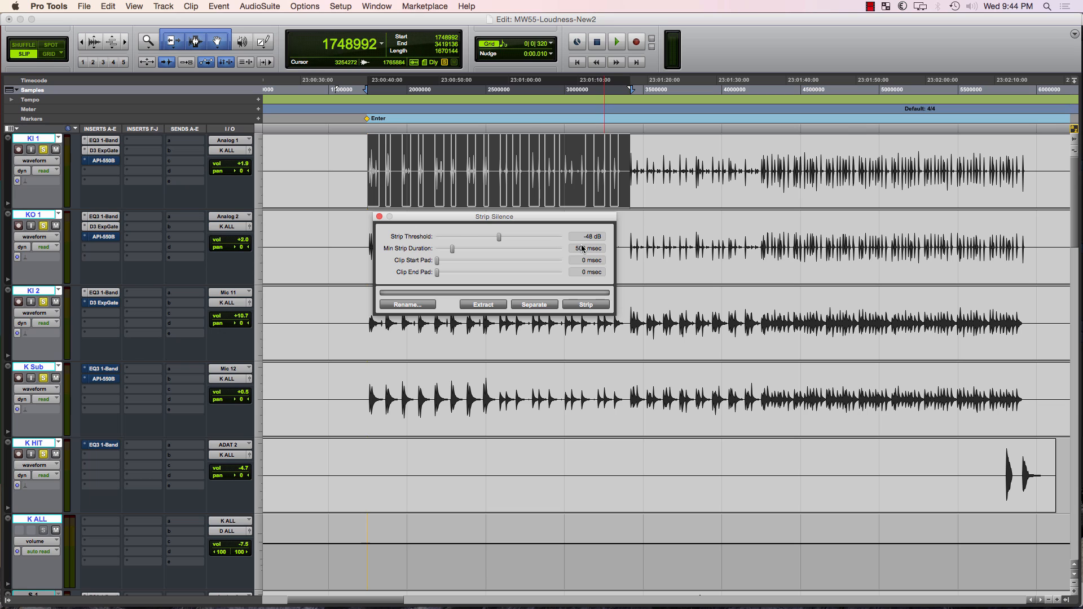
# - Set the strip threshold to -32 dB and the minimum strip duration to 155 msec, and strip the silence from the KI 1 selection
pyautogui.moveTo(498, 239); pyautogui.dragTo(509, 241)
pyautogui.press('super+bracketright')
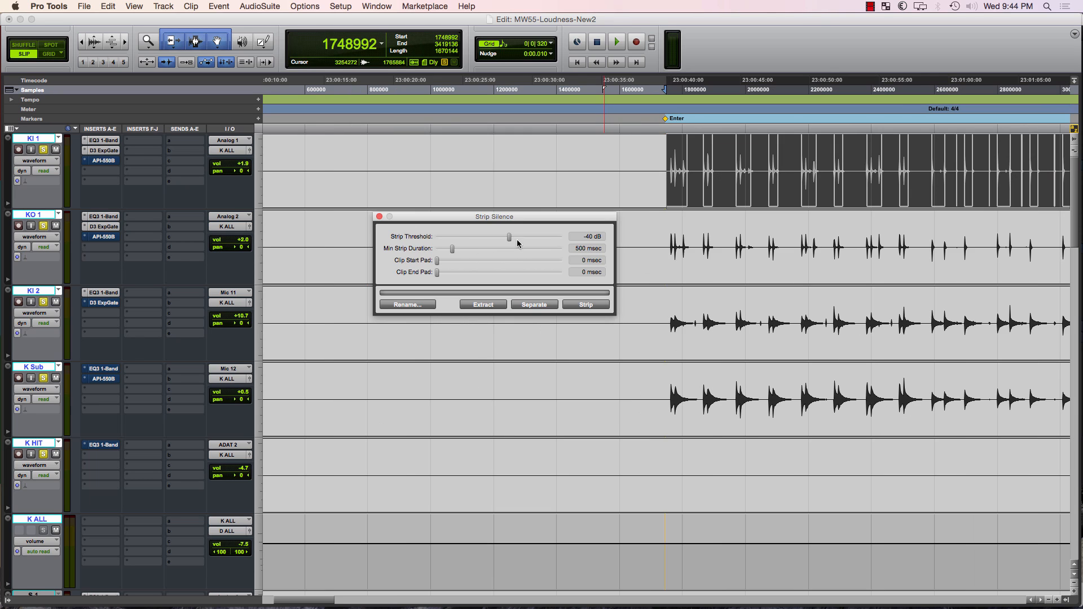
pyautogui.hscroll(10, 529, 180)
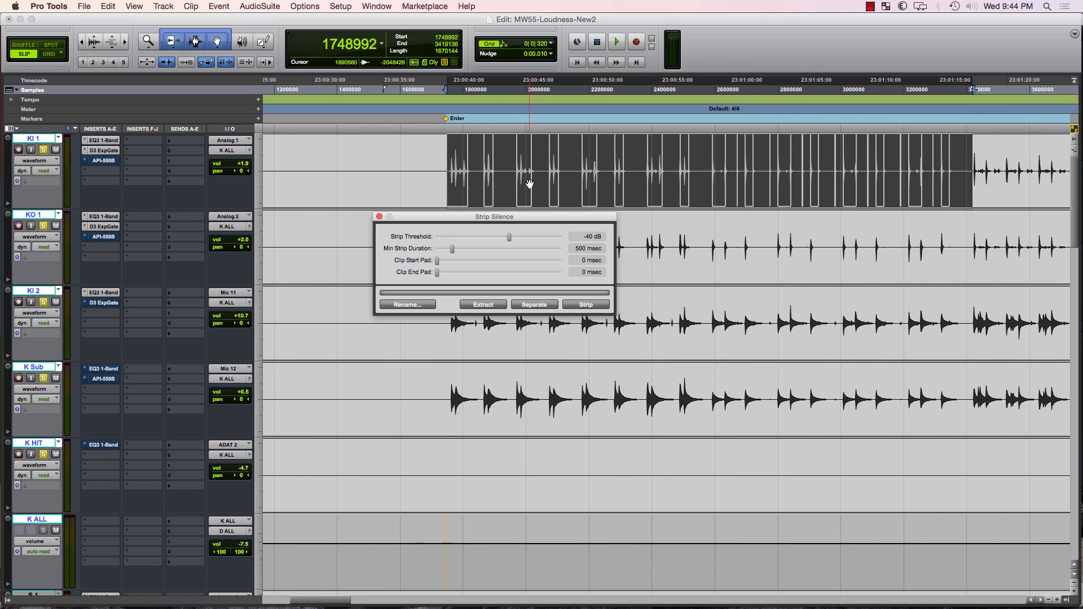
pyautogui.moveTo(532, 219); pyautogui.dragTo(547, 245)
pyautogui.moveTo(482, 259); pyautogui.dragTo(469, 257)
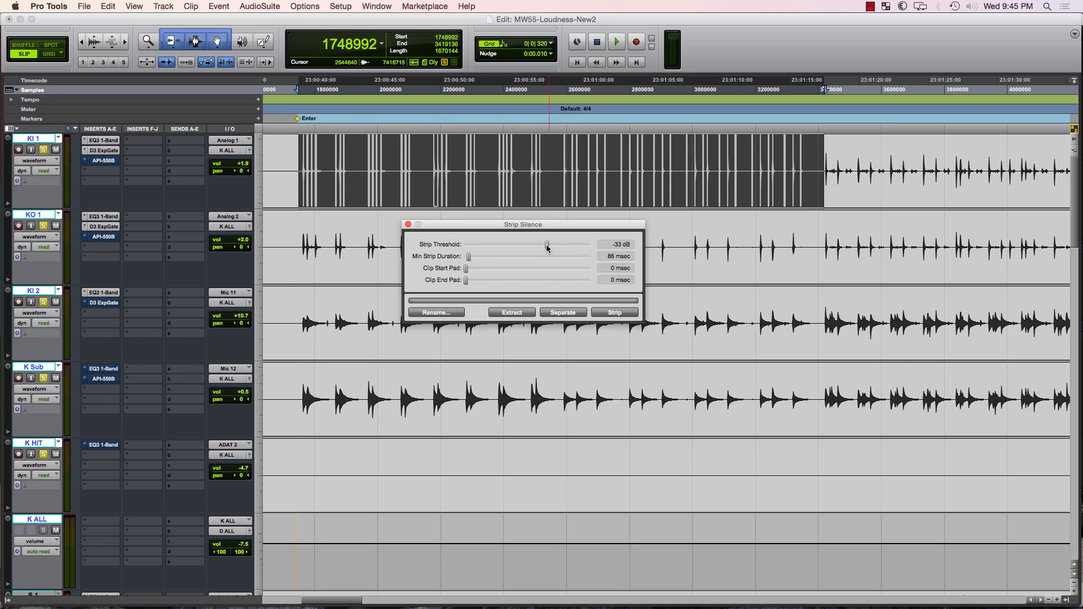
pyautogui.moveTo(547, 246); pyautogui.dragTo(541, 248)
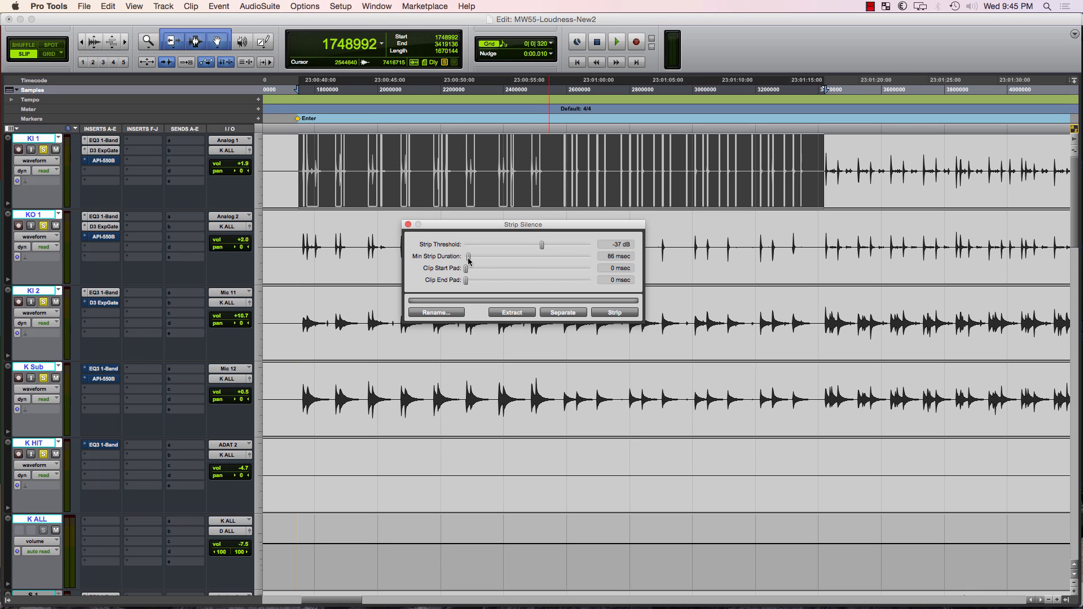
pyautogui.moveTo(468, 259); pyautogui.dragTo(467, 258)
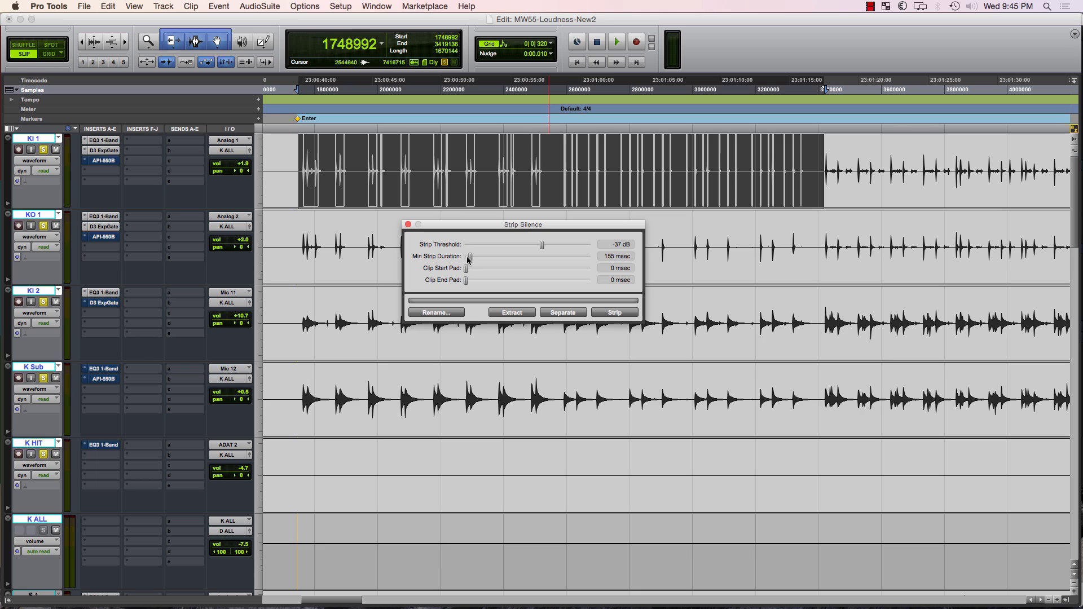
pyautogui.moveTo(543, 248); pyautogui.dragTo(550, 250)
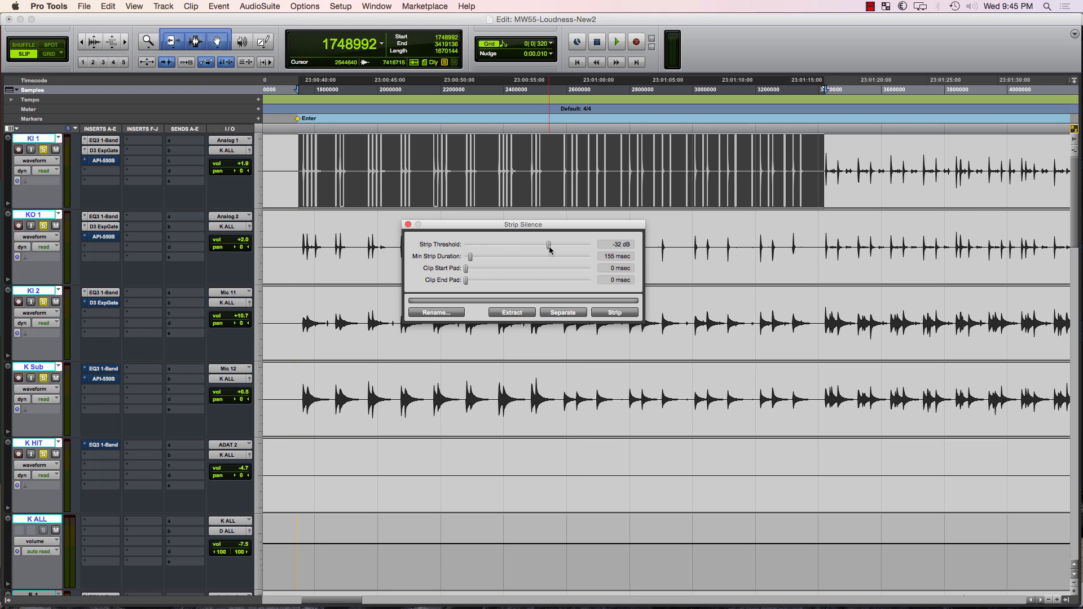
pyautogui.click(622, 313)
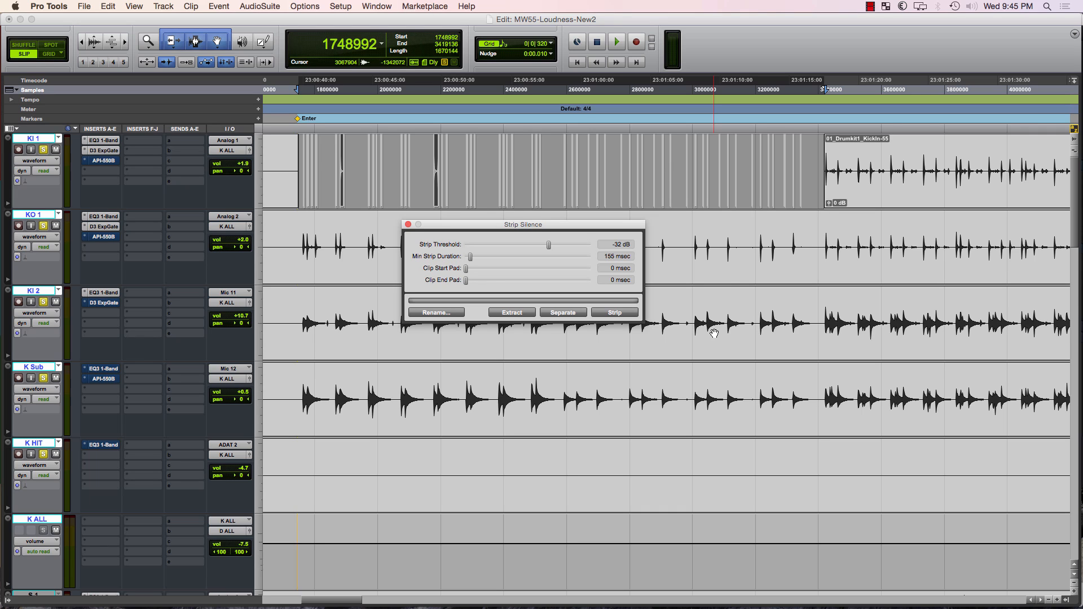
# - Open the AudioSuite Normalize process for the stripped KI 1 clips and set it to process clip by clip
pyautogui.click(259, 6)
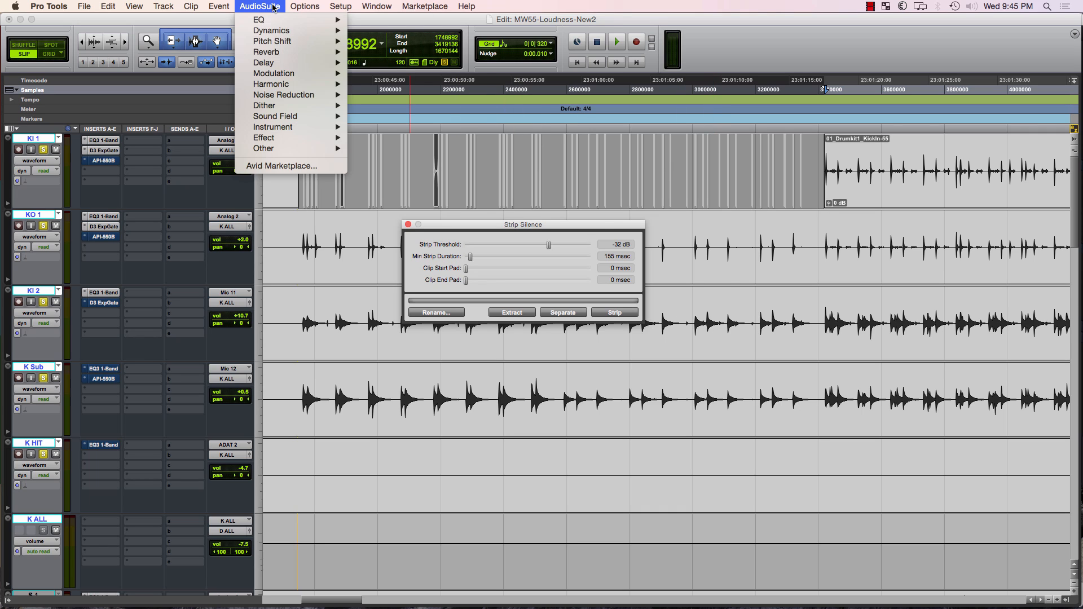
pyautogui.moveTo(280, 45)
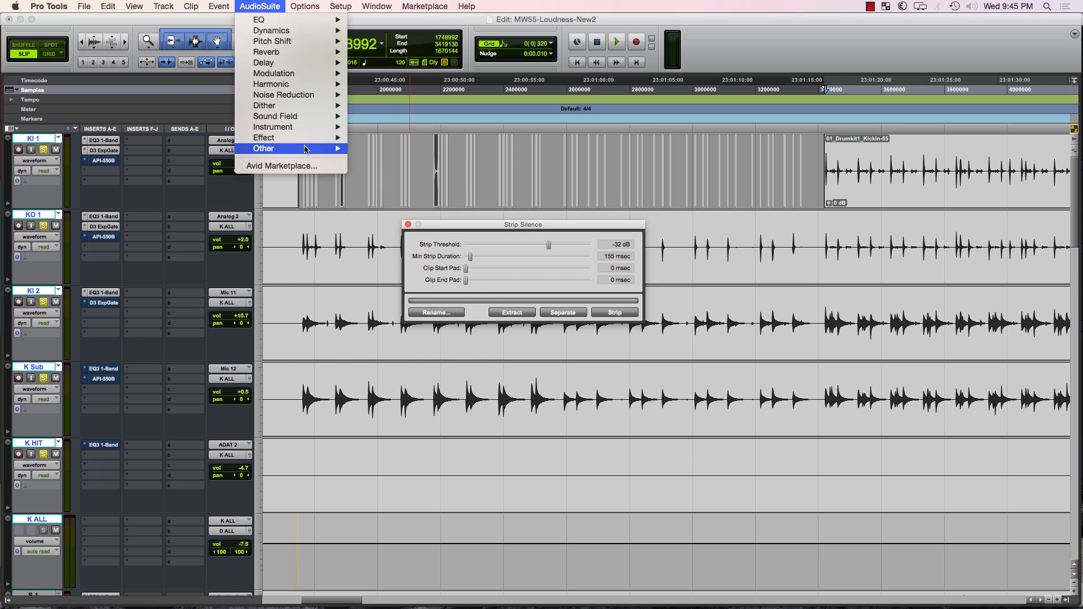
pyautogui.moveTo(306, 149)
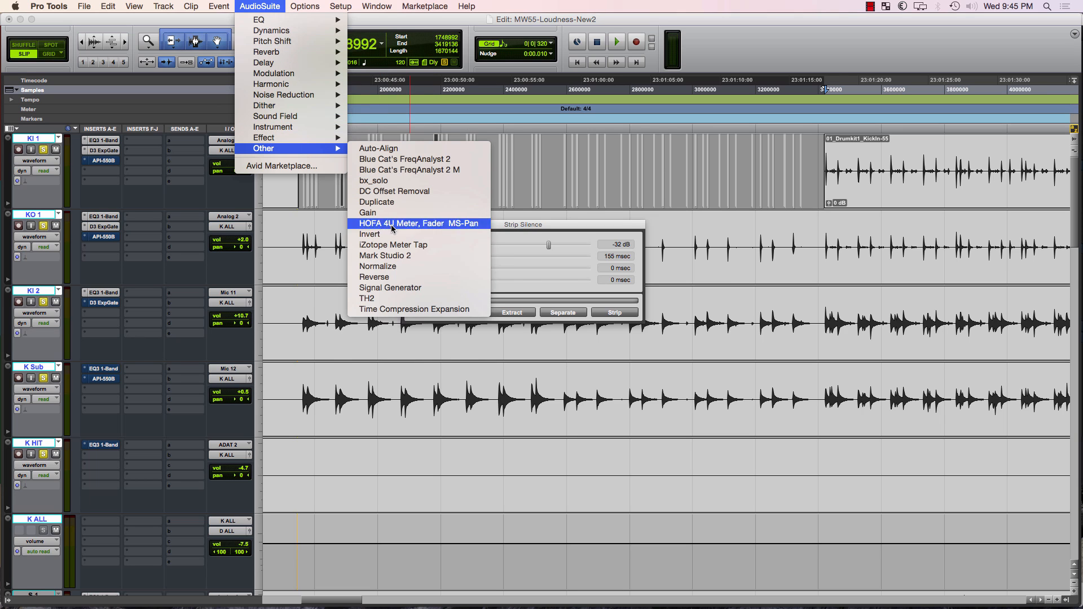
pyautogui.click(435, 265)
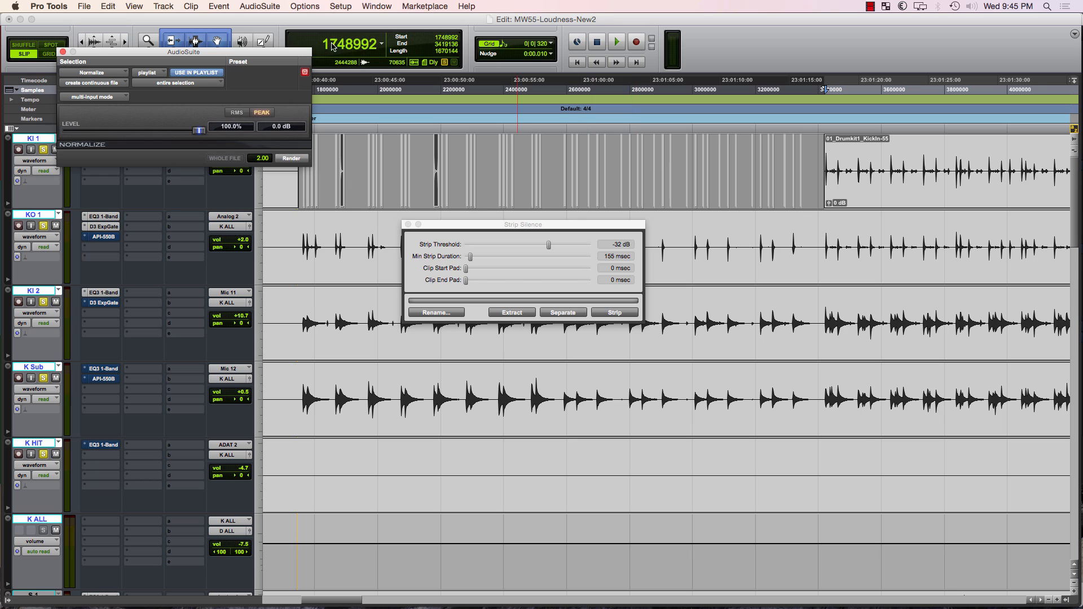
pyautogui.moveTo(282, 53); pyautogui.dragTo(638, 285)
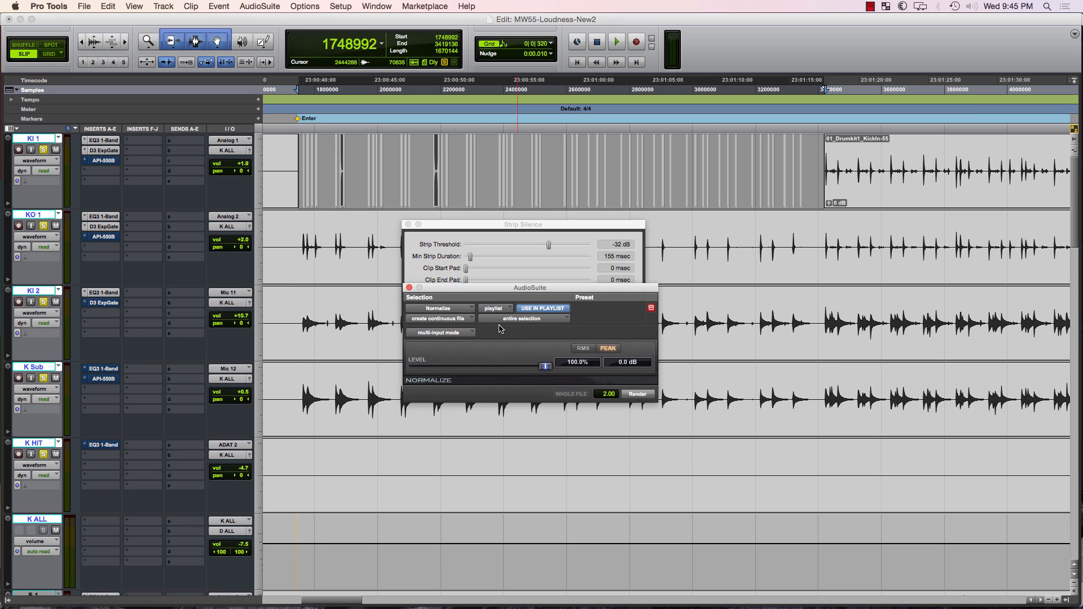
pyautogui.click(463, 323)
pyautogui.click(488, 320)
pyautogui.click(506, 322)
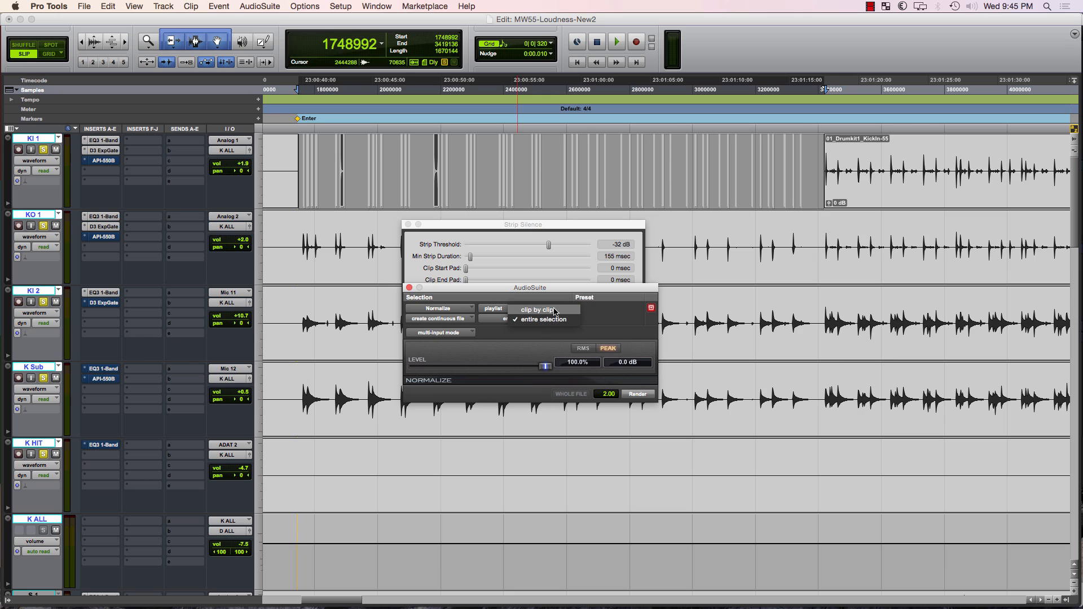
pyautogui.click(533, 309)
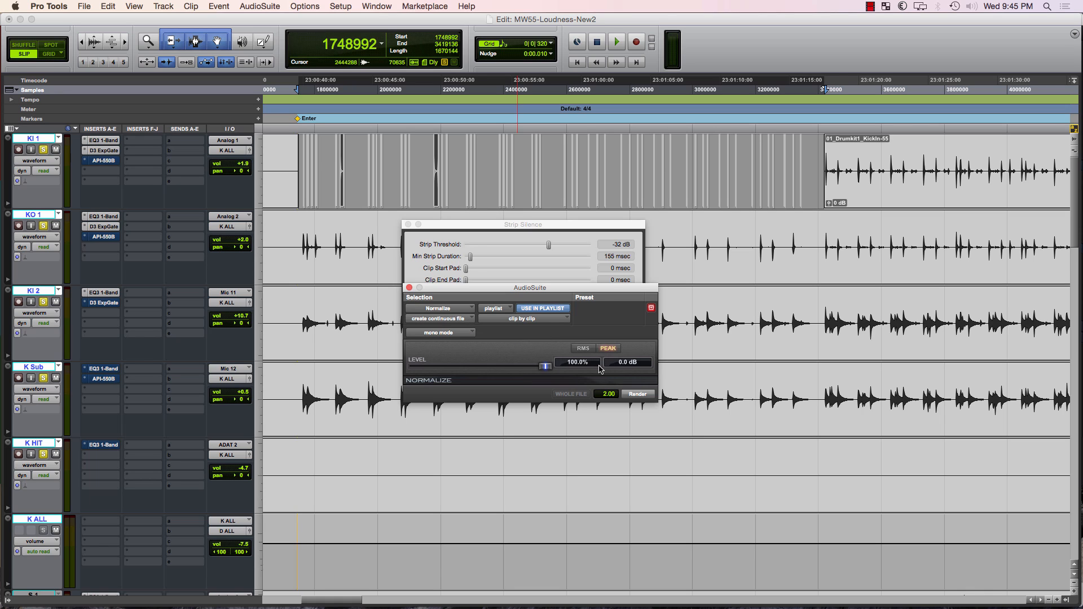
# - Set the normalize peak level to -6.0 dB and render the selected KI 1 clips
pyautogui.click(624, 367)
pyautogui.write('-')
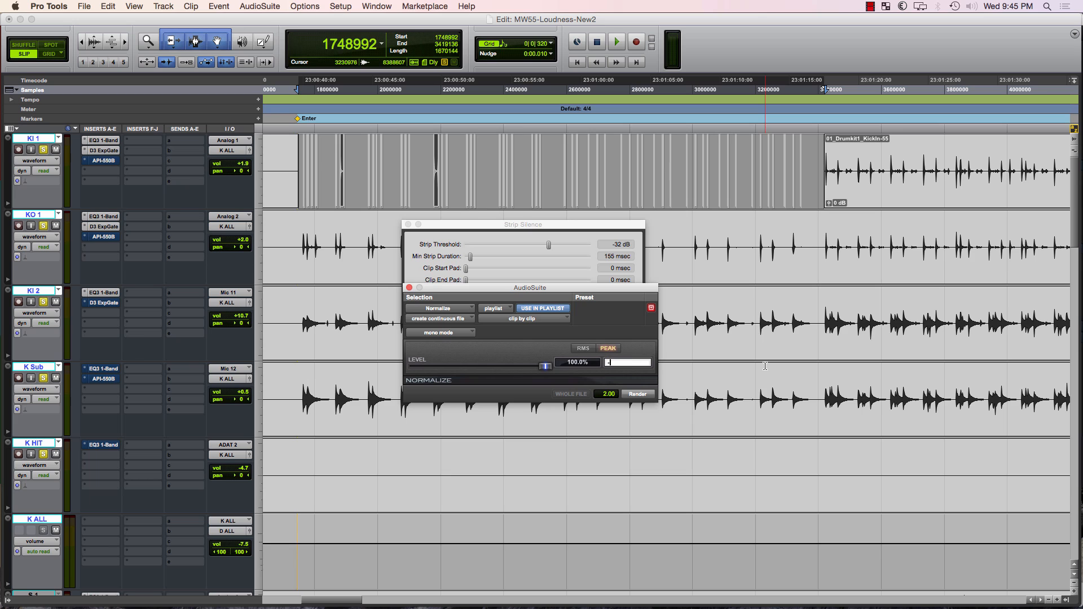
pyautogui.write('6')
pyautogui.press('Return')
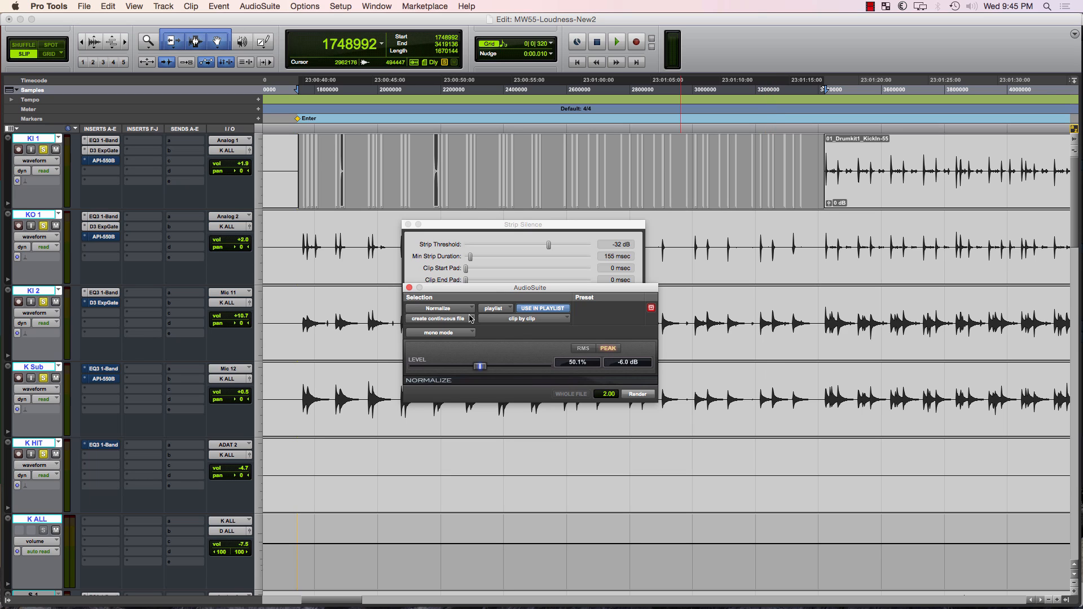
pyautogui.click(638, 394)
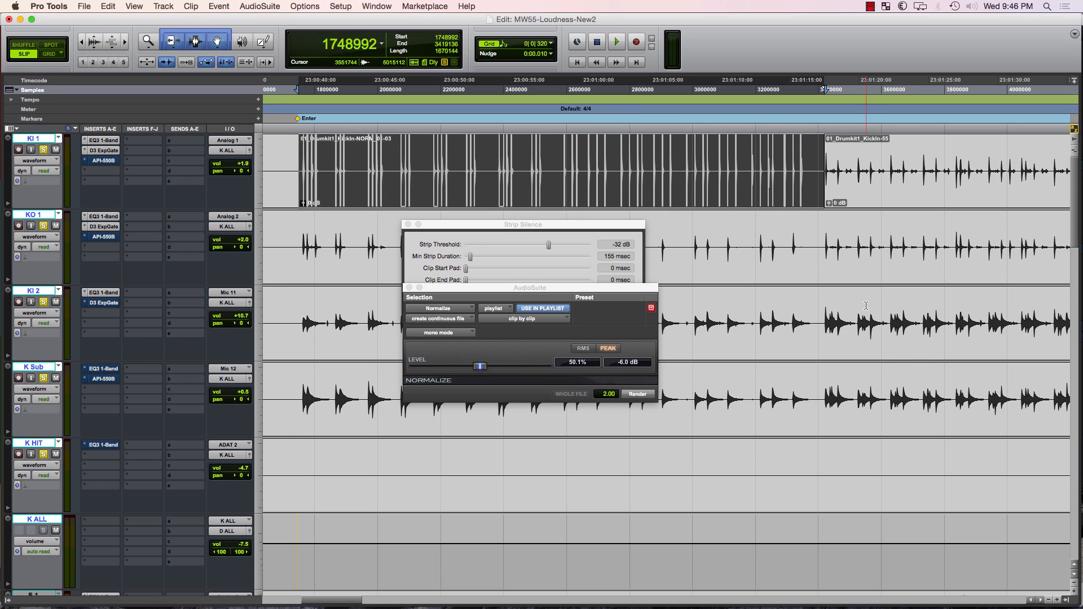
# - Close the Strip Silence window and move the Normalize window down-track from the KI 1 waveform to inspect its normalized clips
pyautogui.click(408, 225)
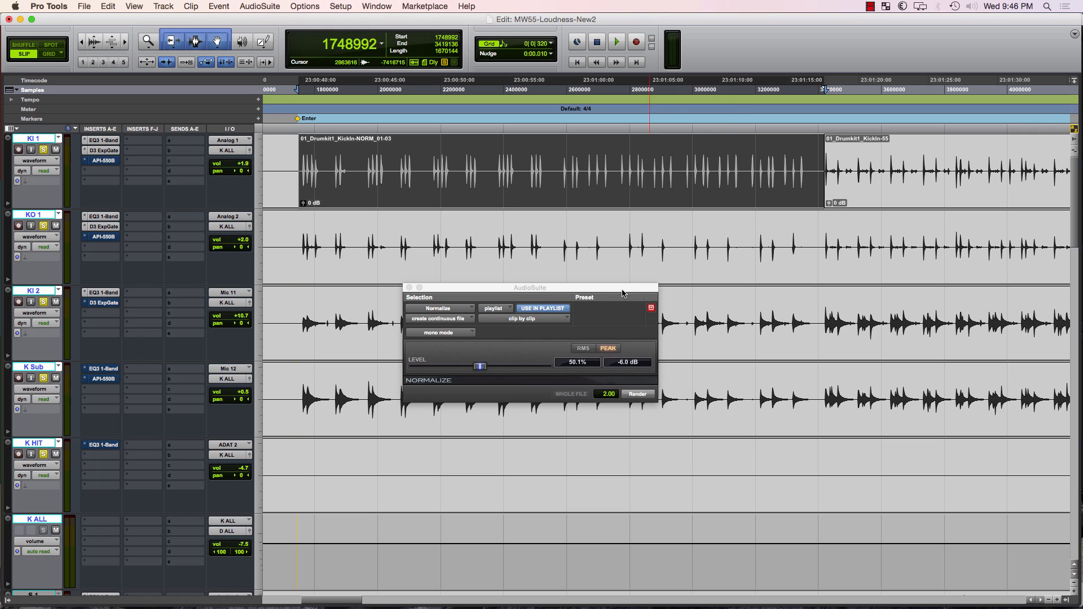
pyautogui.moveTo(624, 292); pyautogui.dragTo(646, 224)
pyautogui.press('Left')
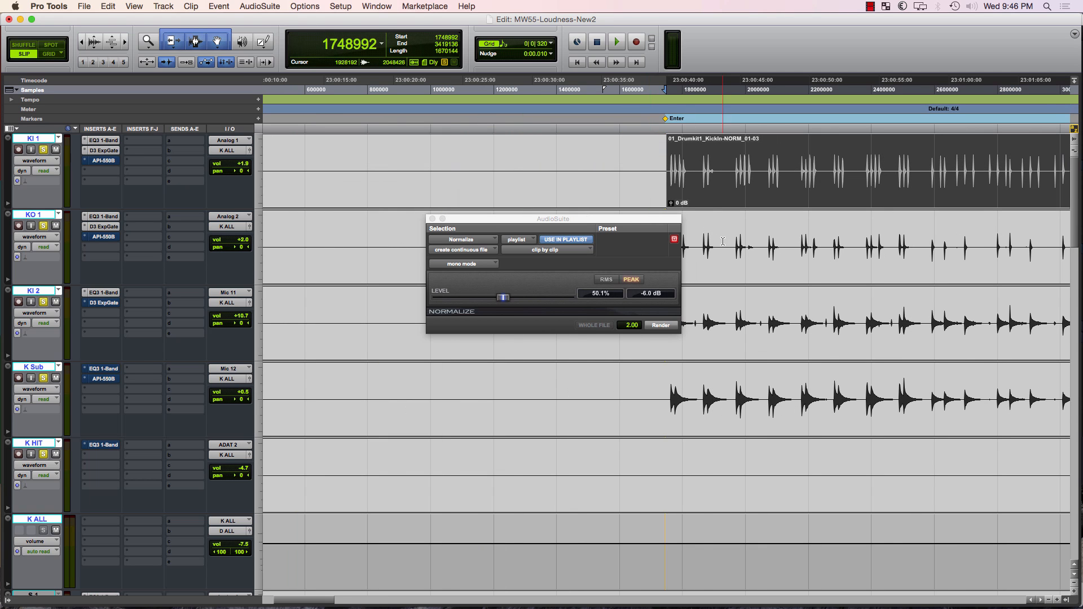
pyautogui.press('Right')
pyautogui.hscroll(-4, 714, 243)
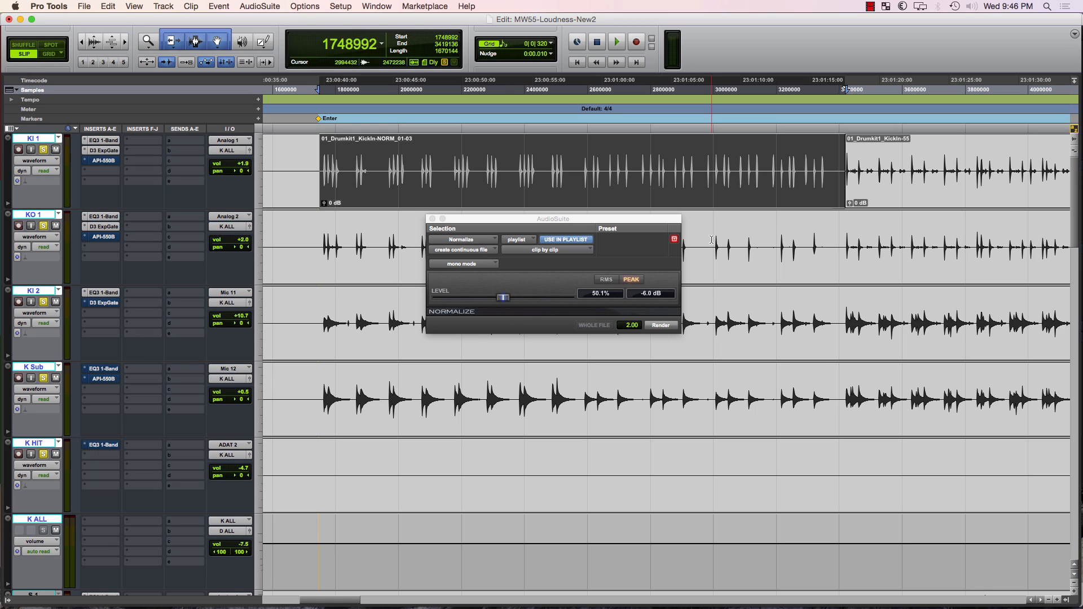
# - Move the edit selection to the same range on KO 1, reopen Strip Silence, and arrange its window beside the Normalize window
pyautogui.doubleClick(711, 239)
pyautogui.press('super+u')
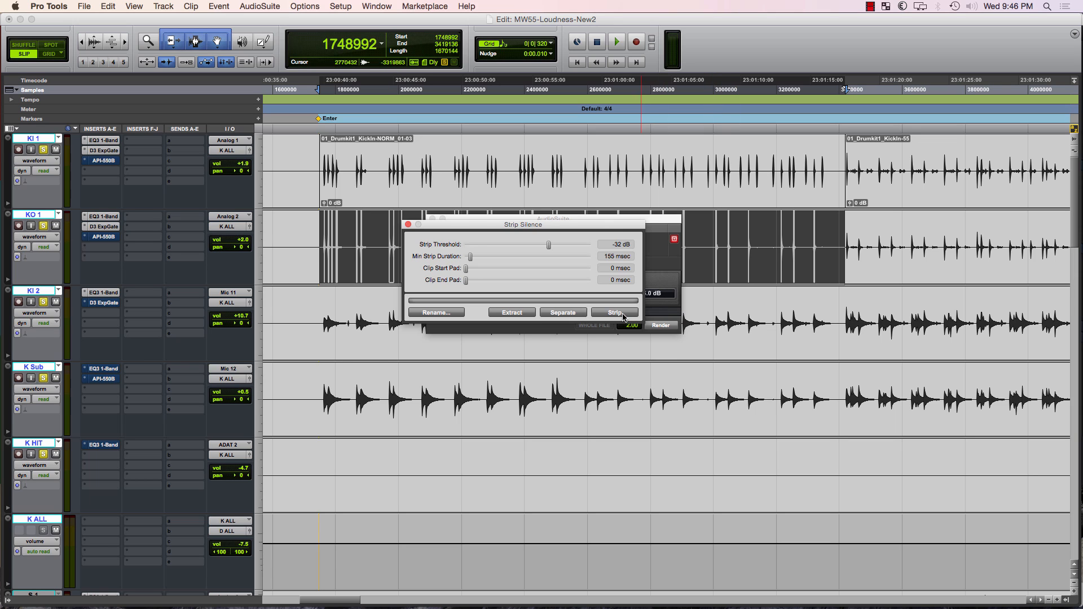
pyautogui.moveTo(658, 219); pyautogui.dragTo(648, 346)
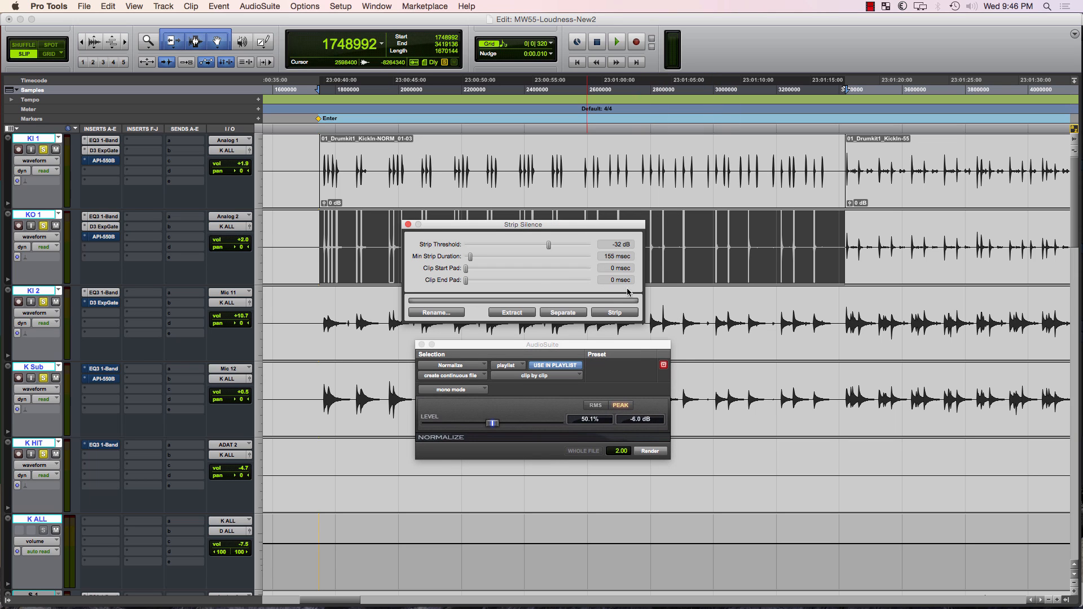
pyautogui.moveTo(601, 226); pyautogui.dragTo(637, 278)
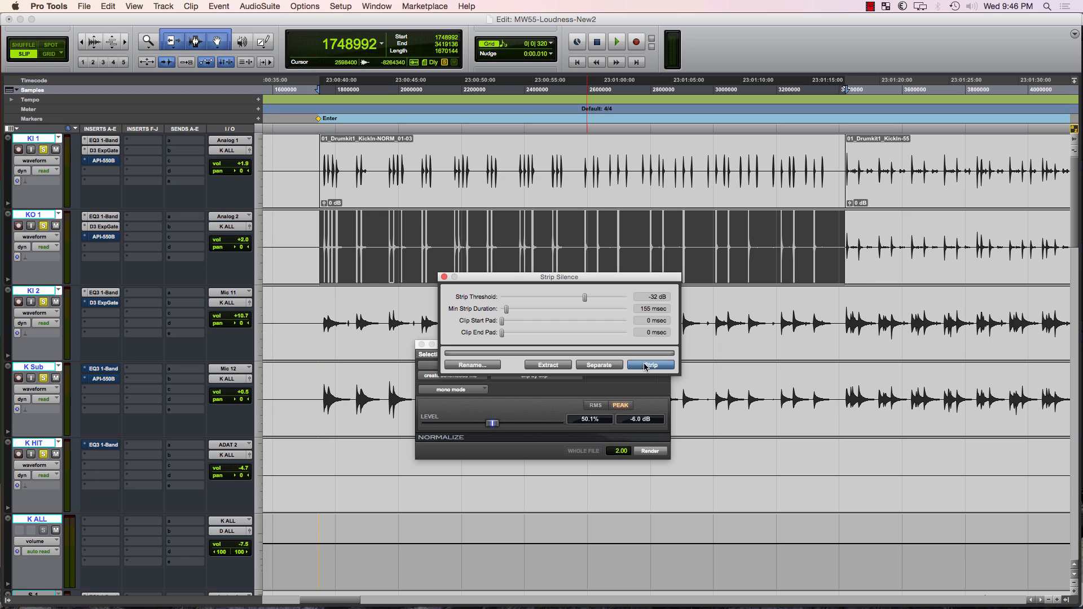
# - Strip the silence from the KO 1 selection at -32 dB and 155 msec, and normalize its clips to a -6.0 dB peak
pyautogui.click(646, 366)
pyautogui.click(568, 399)
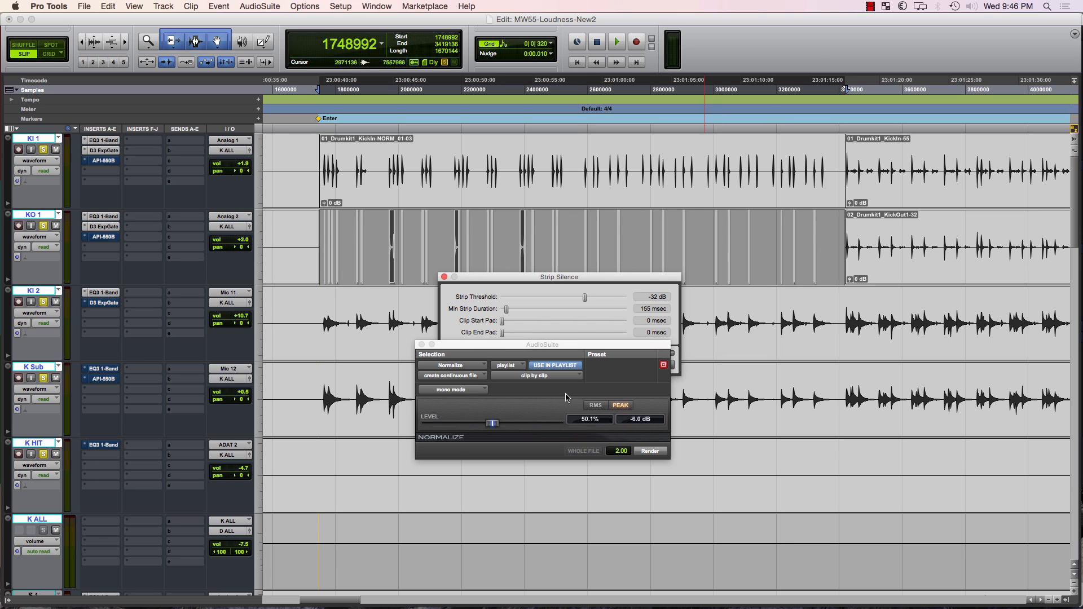
pyautogui.click(646, 451)
# - Move the selection to KI 2, strip its silence at -32 dB and 155 msec, and normalize the clips to a -6.0 dB peak
pyautogui.press(';')
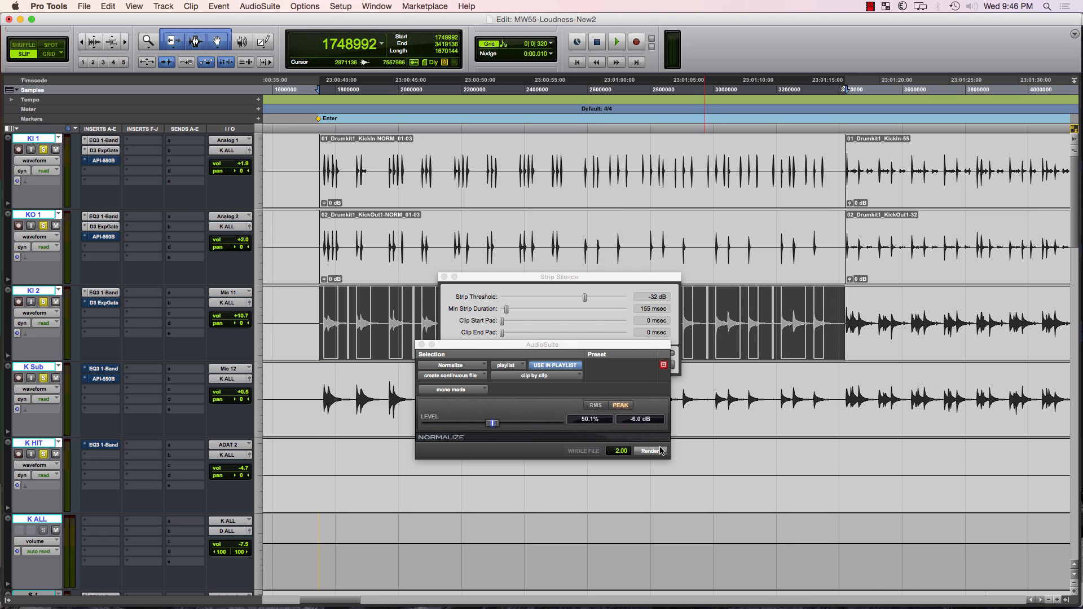
pyautogui.click(595, 276)
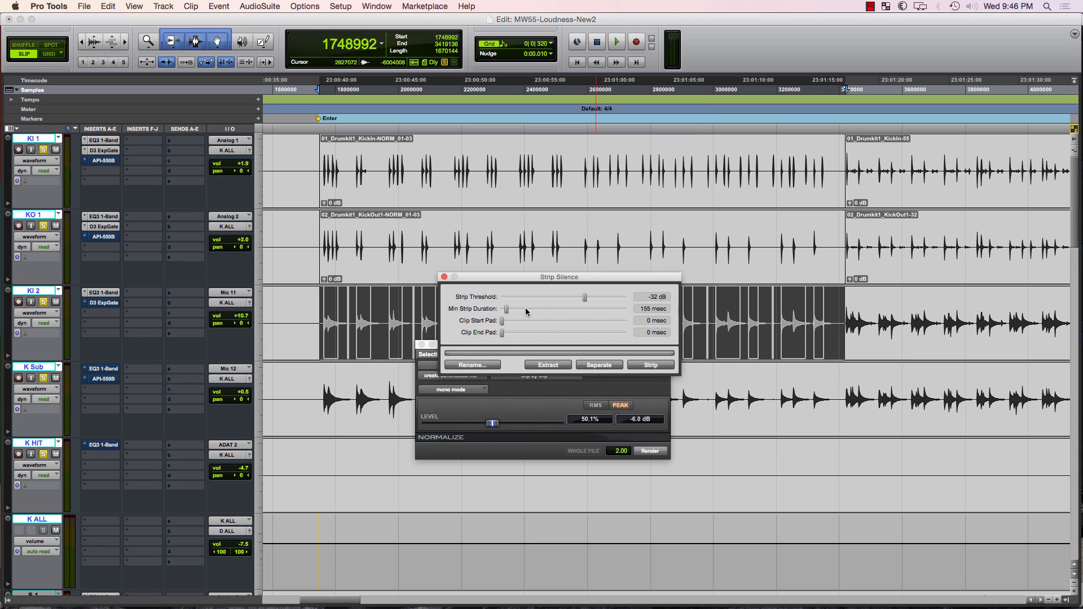
pyautogui.click(646, 365)
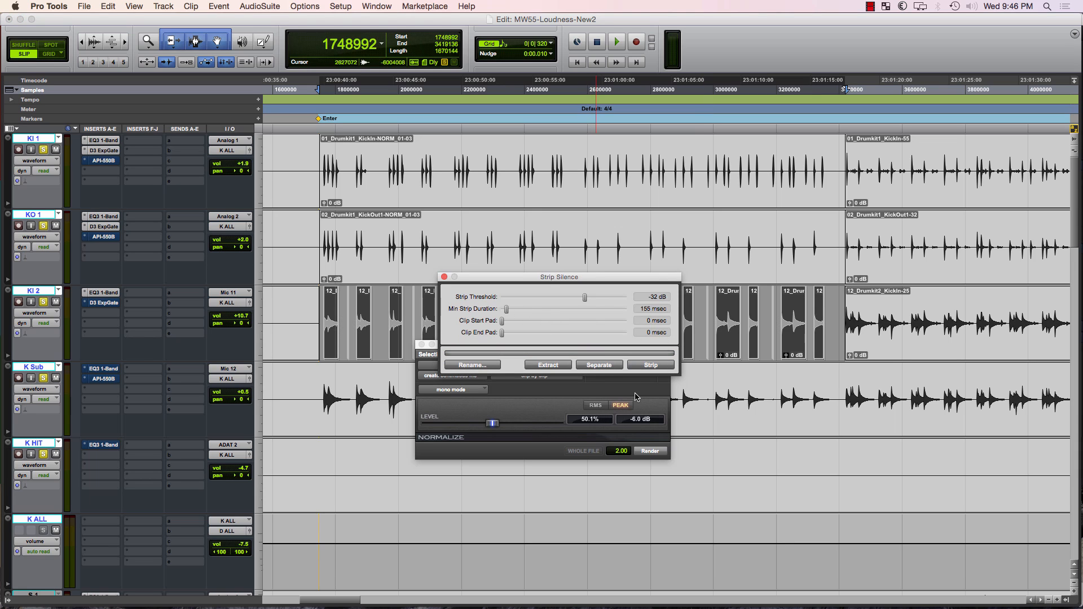
pyautogui.click(648, 451)
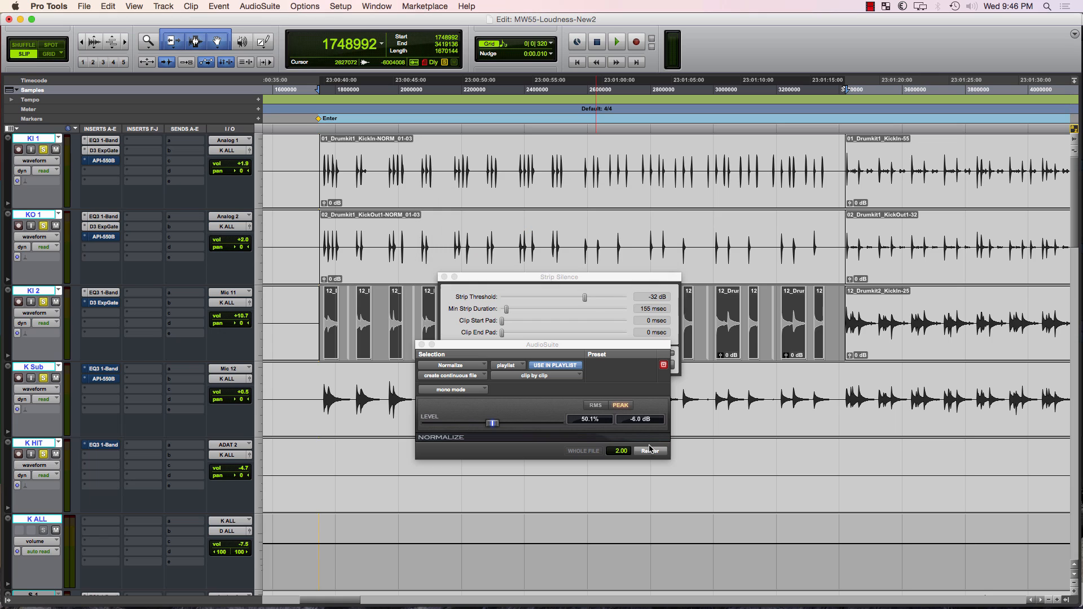
# - Strip silence from the same range on K Sub, normalize its clips to a -6.0 dB peak, and close both processing windows
pyautogui.press(';')
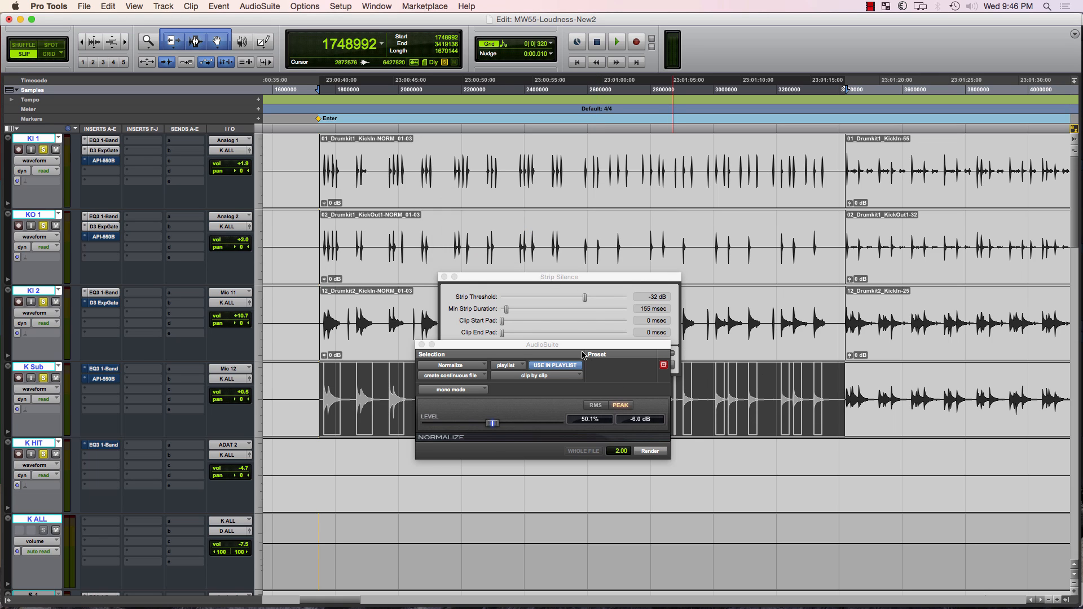
pyautogui.click(620, 299)
pyautogui.click(659, 366)
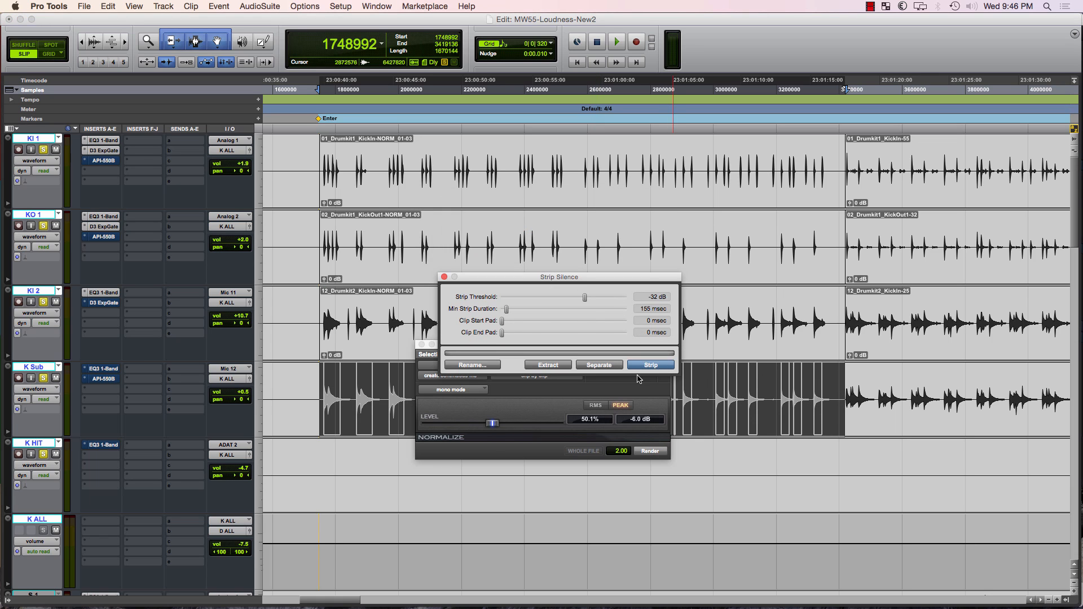
pyautogui.click(649, 451)
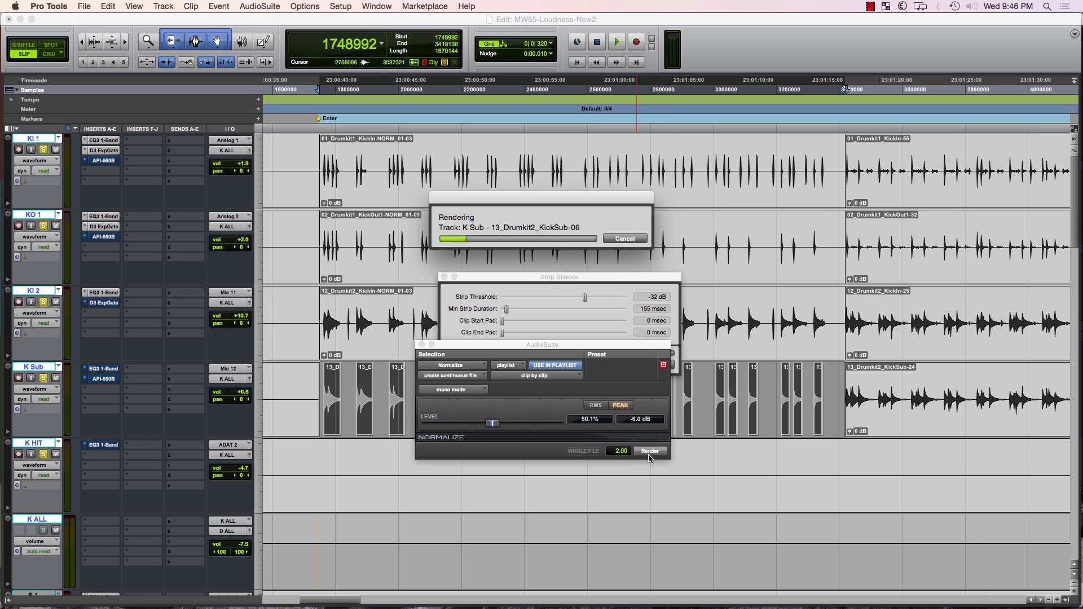
pyautogui.click(422, 345)
pyautogui.click(444, 277)
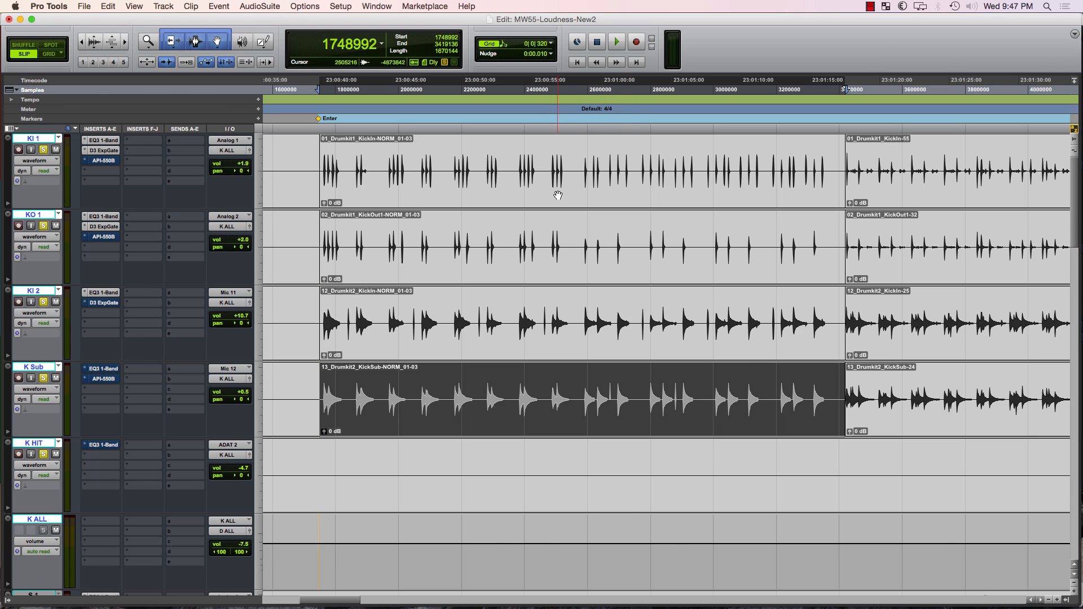
# - Play back the processed kick tracks while checking their meters in the Mix window, and return to the Edit window
pyautogui.press('super+equal')
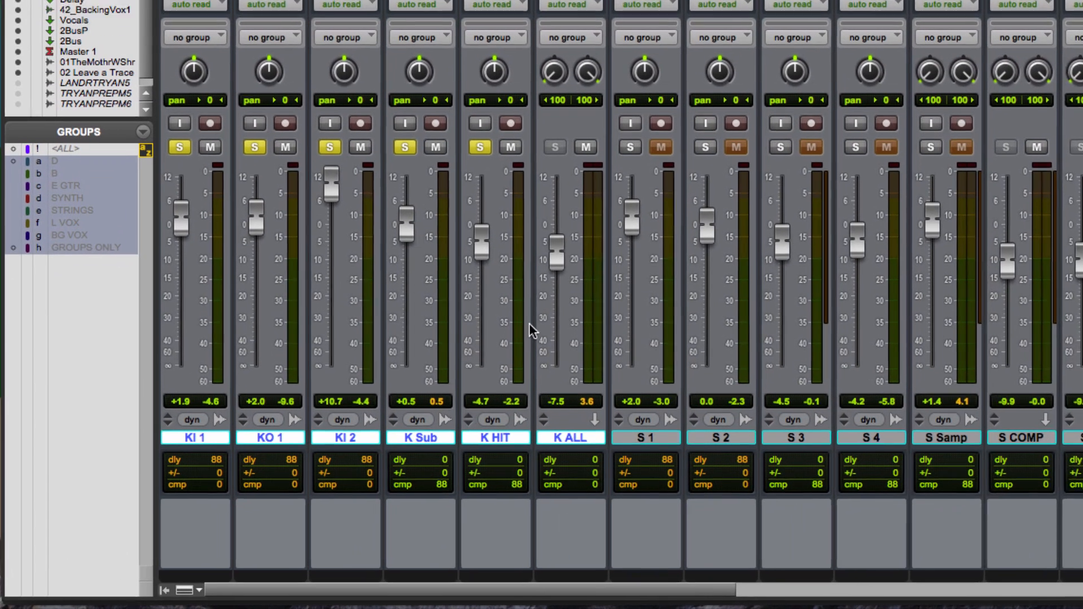
pyautogui.press('space')
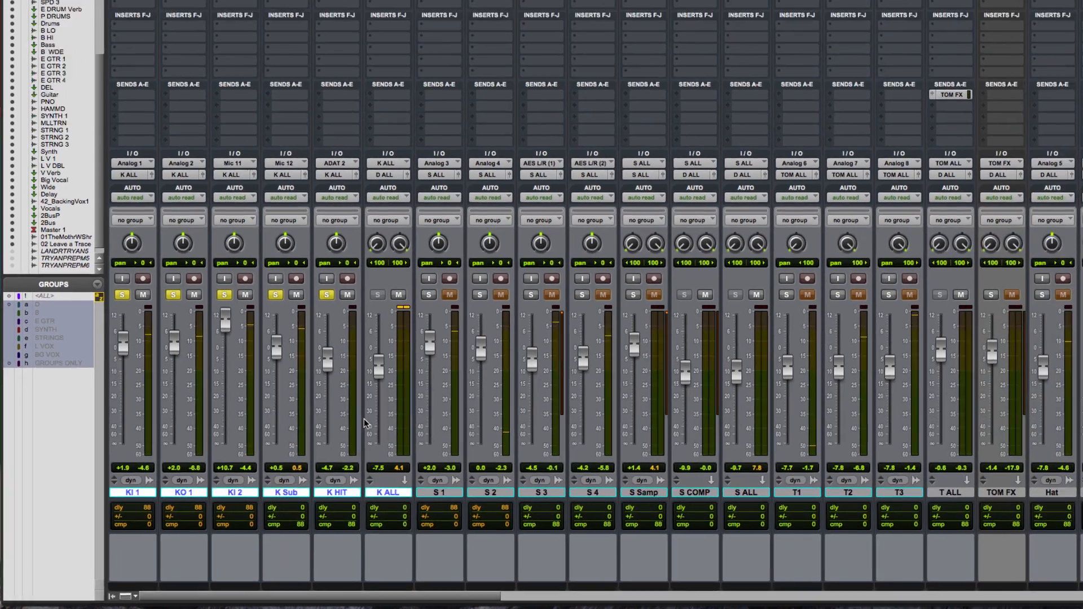
pyautogui.press('super+=')
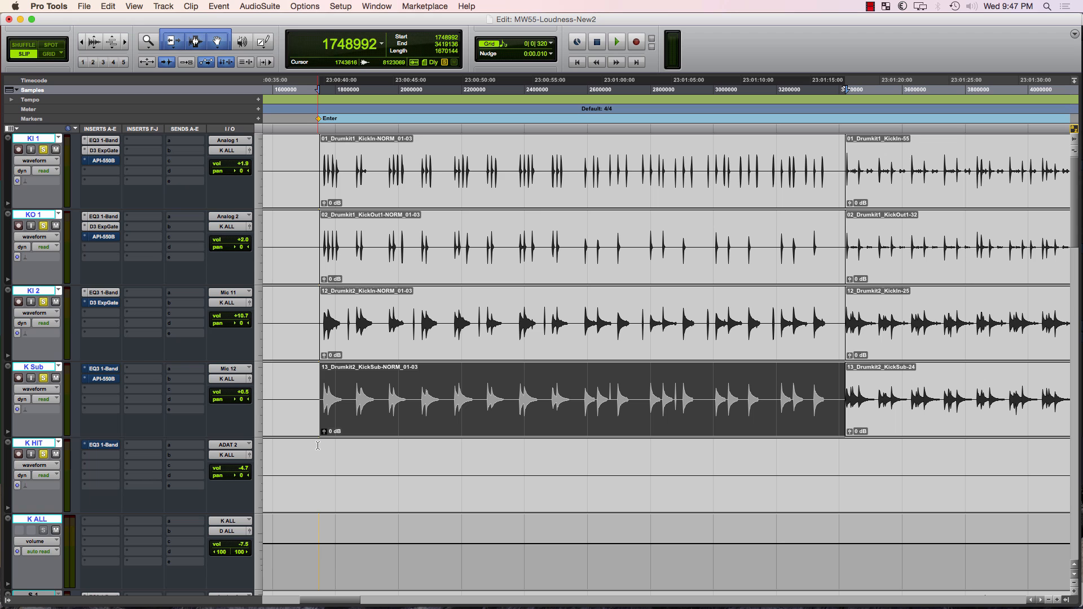
pyautogui.press('super+equal')
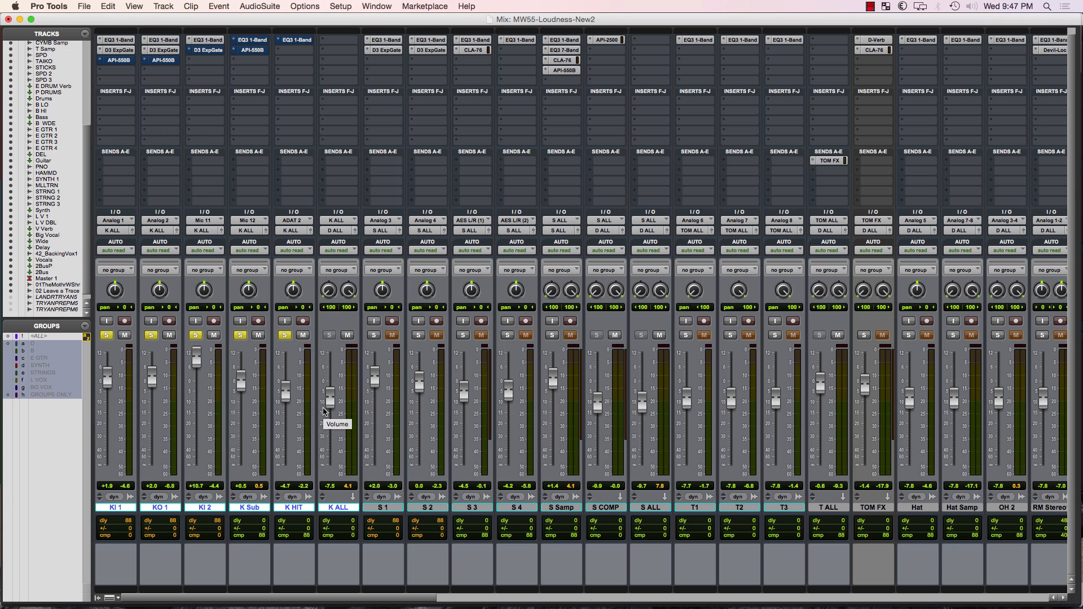
pyautogui.press('super+equal')
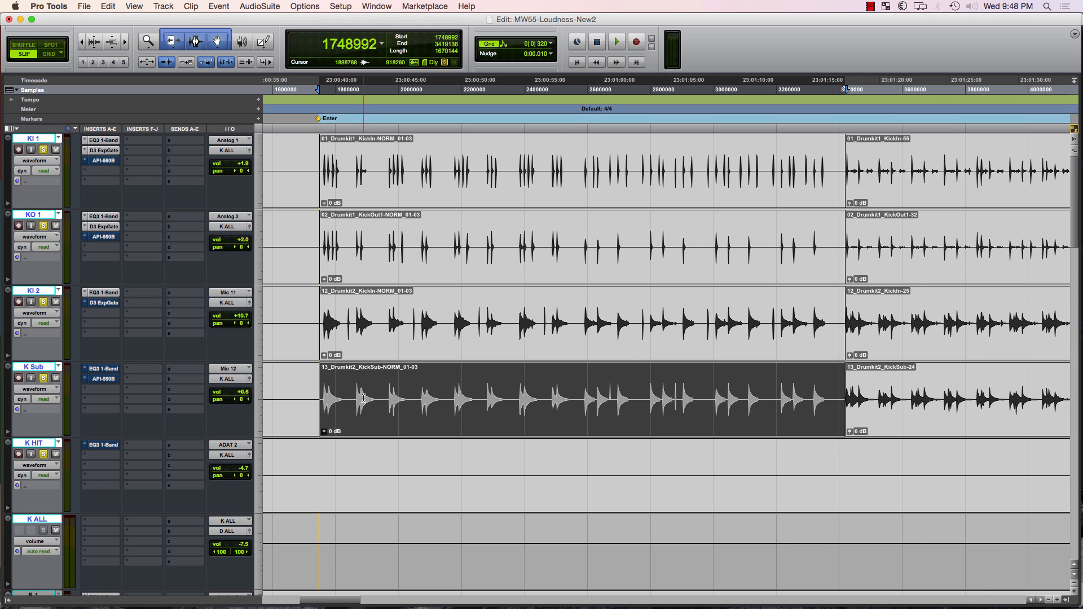
# - Look over the snare and tom track waveforms below the kick tracks, and return to the kick tracks
pyautogui.scroll(-2, 364, 398)
pyautogui.scroll(2, 364, 398)
pyautogui.scroll(-3, 364, 398)
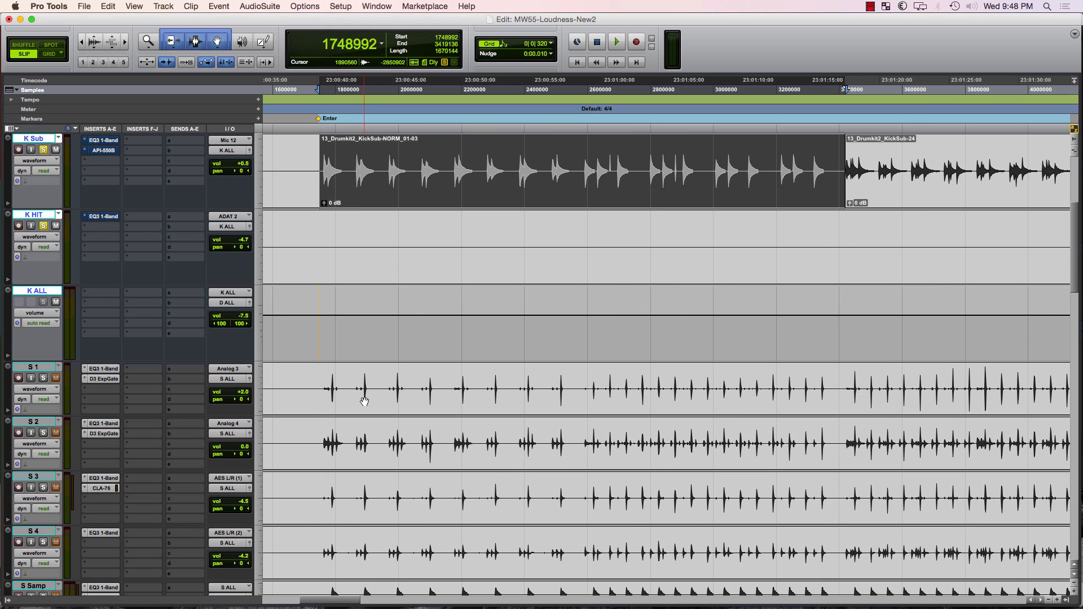
pyautogui.scroll(-2, 365, 401)
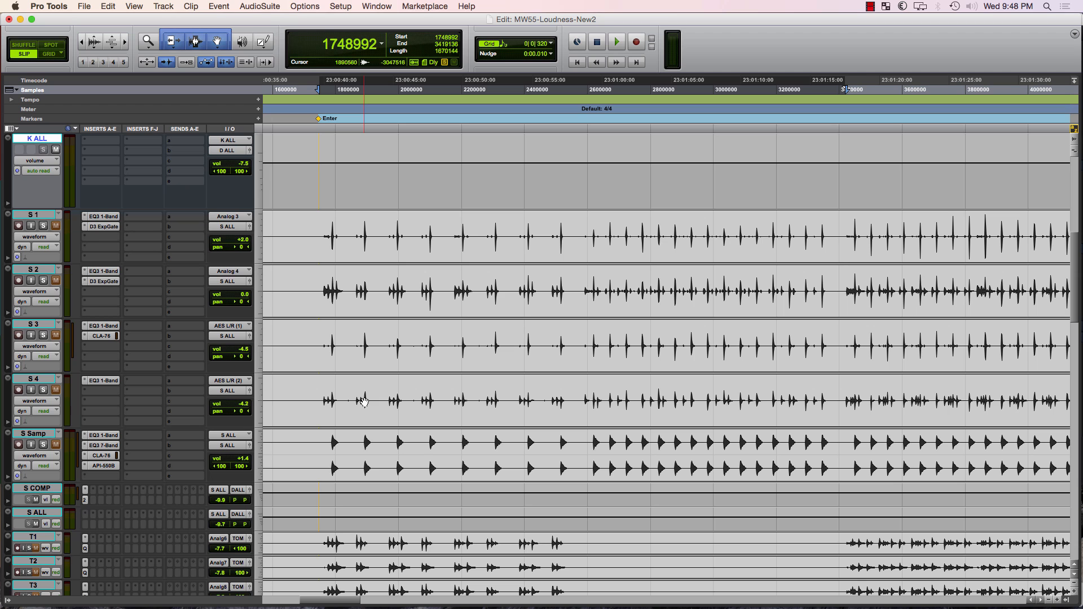
pyautogui.scroll(-3, 365, 401)
pyautogui.scroll(3, 364, 402)
pyautogui.scroll(5, 363, 403)
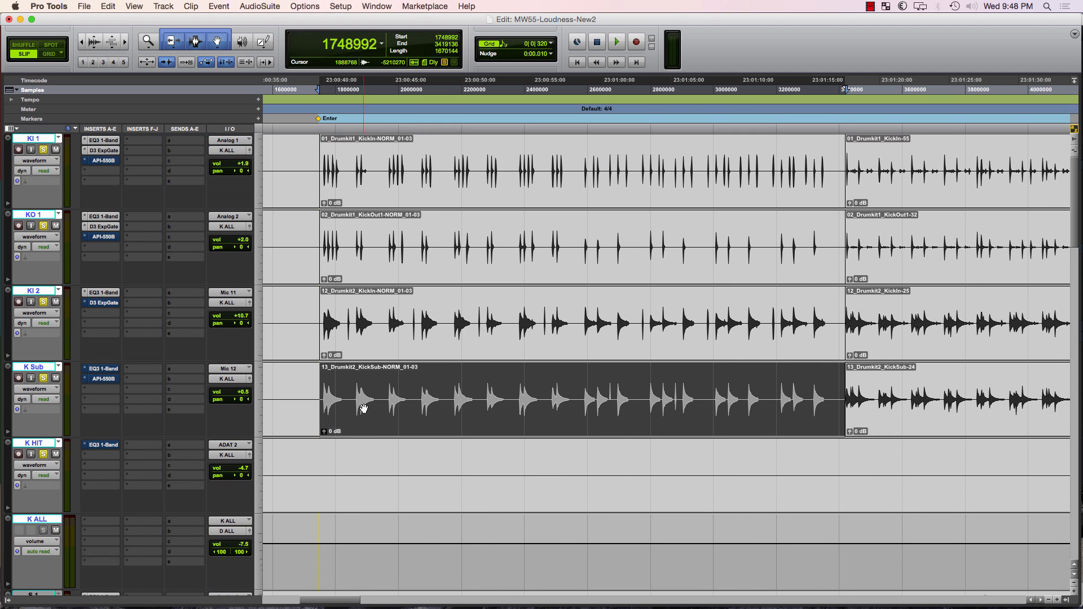